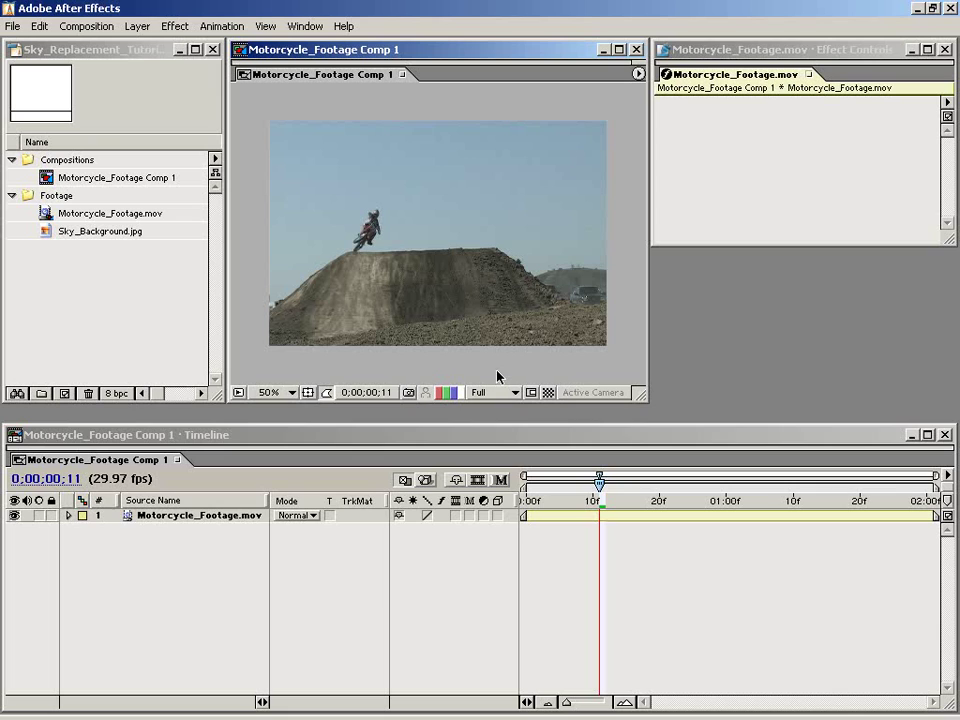
Step: Scrub through the motorcycle jump footage, then return the playhead to 0;00;00;00
click(570, 566)
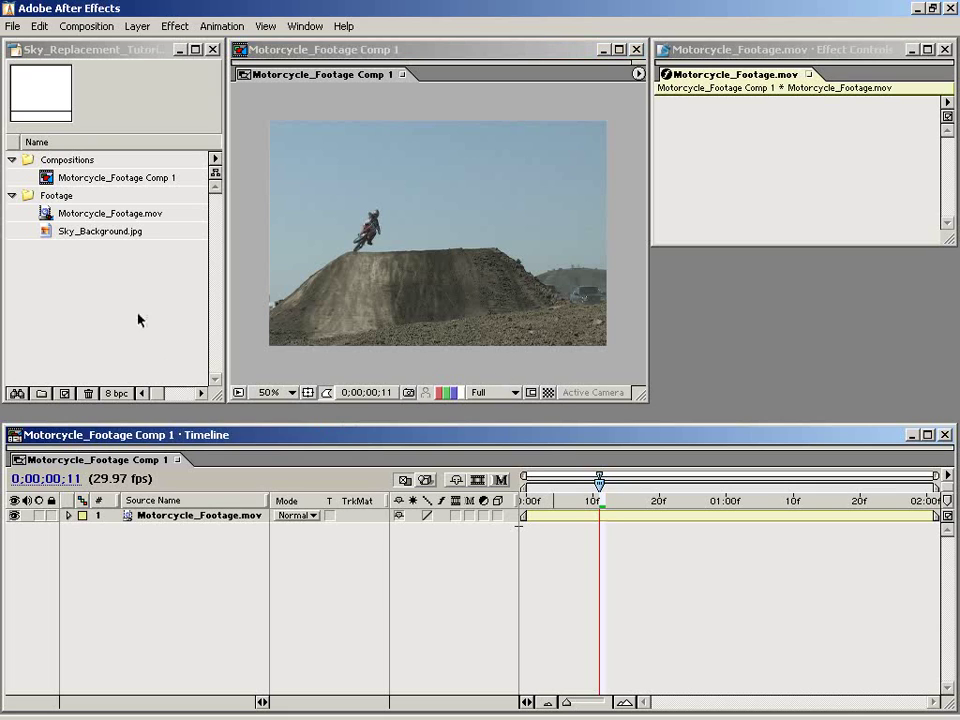
mouse_move(532, 503)
mouse_down()
mouse_move(606, 493)
mouse_move(746, 510)
mouse_up()
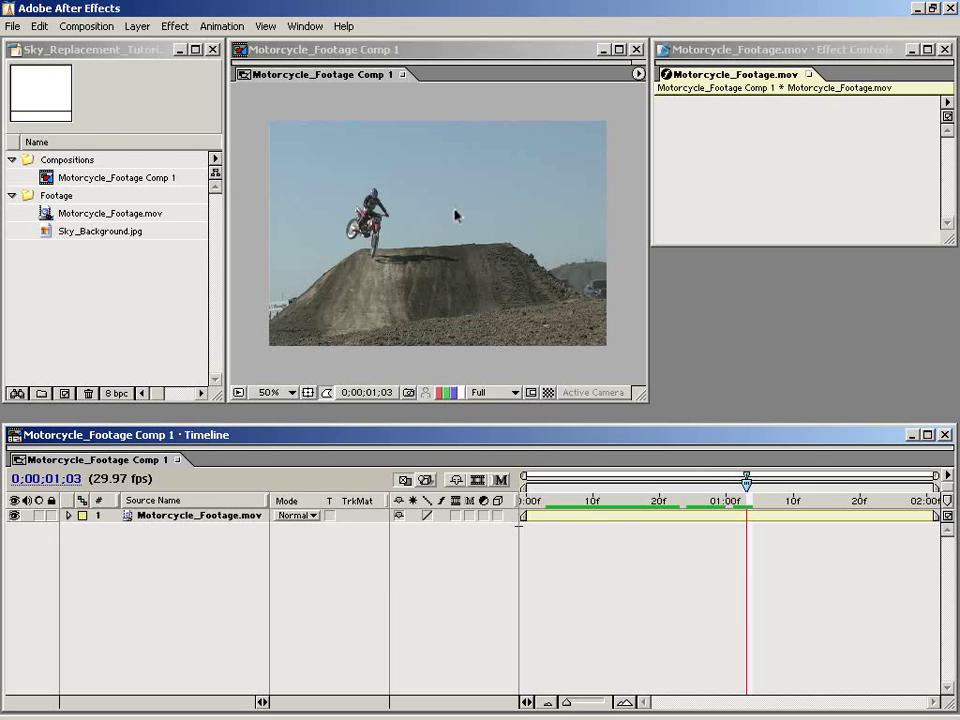
drag(746, 500, 527, 500)
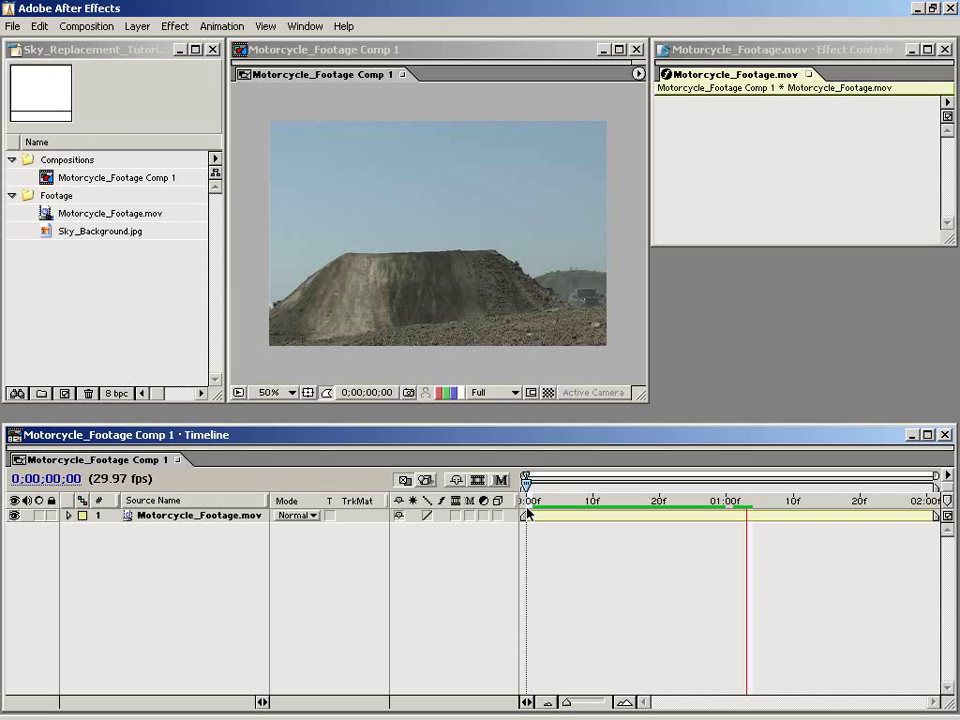
Step: Preview Sky_Background.jpg and add it to the Timeline above Motorcycle_Footage.mov
double_click(44, 231)
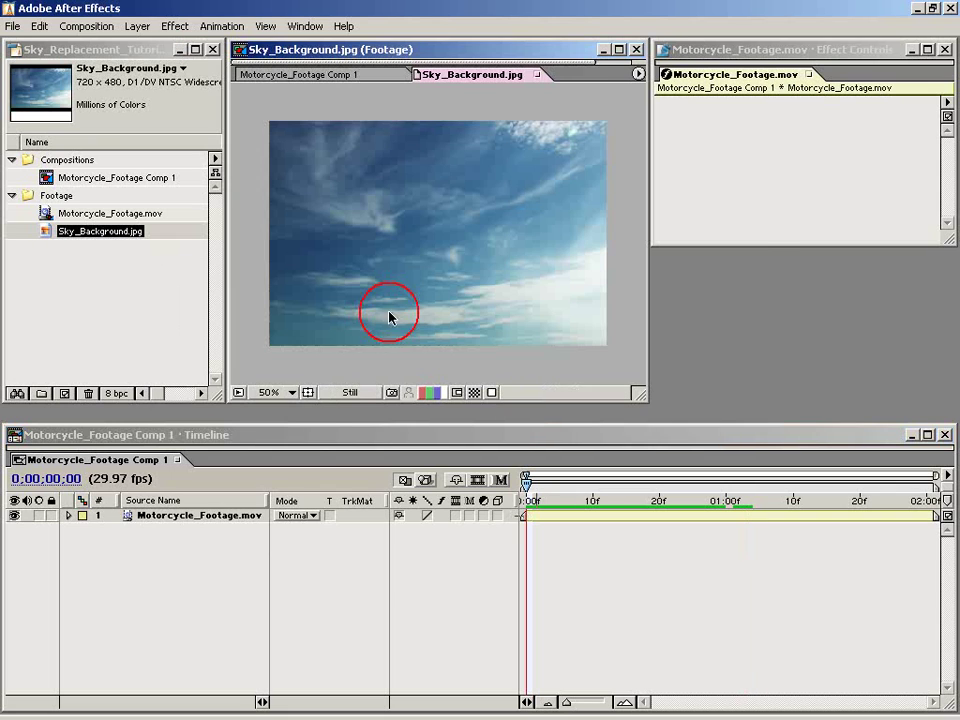
click(538, 76)
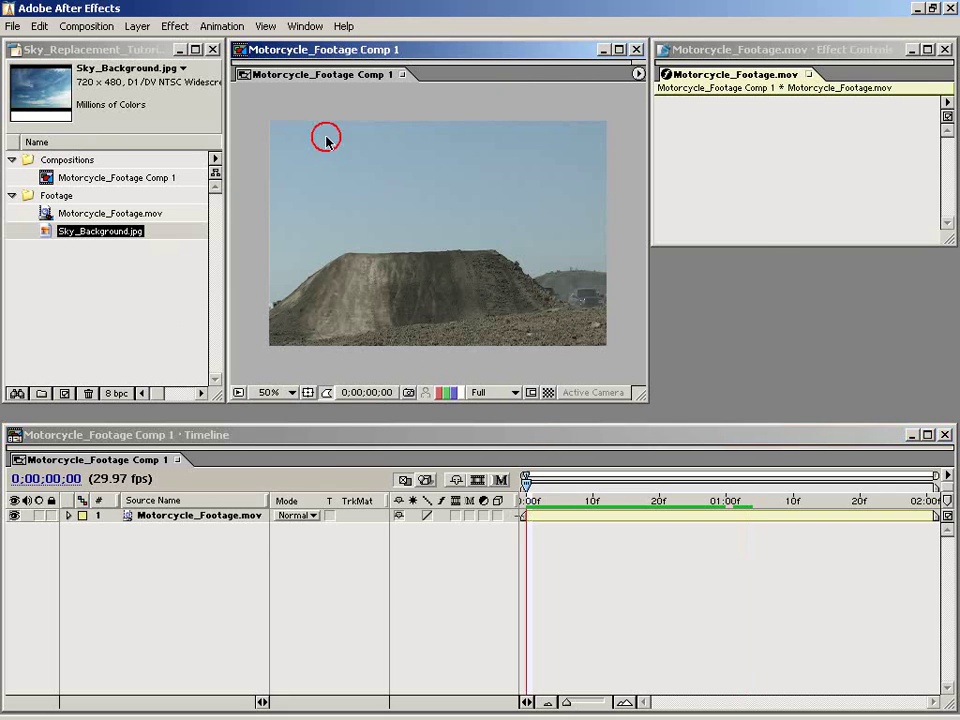
click(71, 259)
mouse_move(47, 236)
mouse_down()
mouse_move(537, 520)
mouse_move(530, 513)
mouse_up()
Step: Preview the comp's first frames and trial-move the sky upward, then undo the move
click(549, 519)
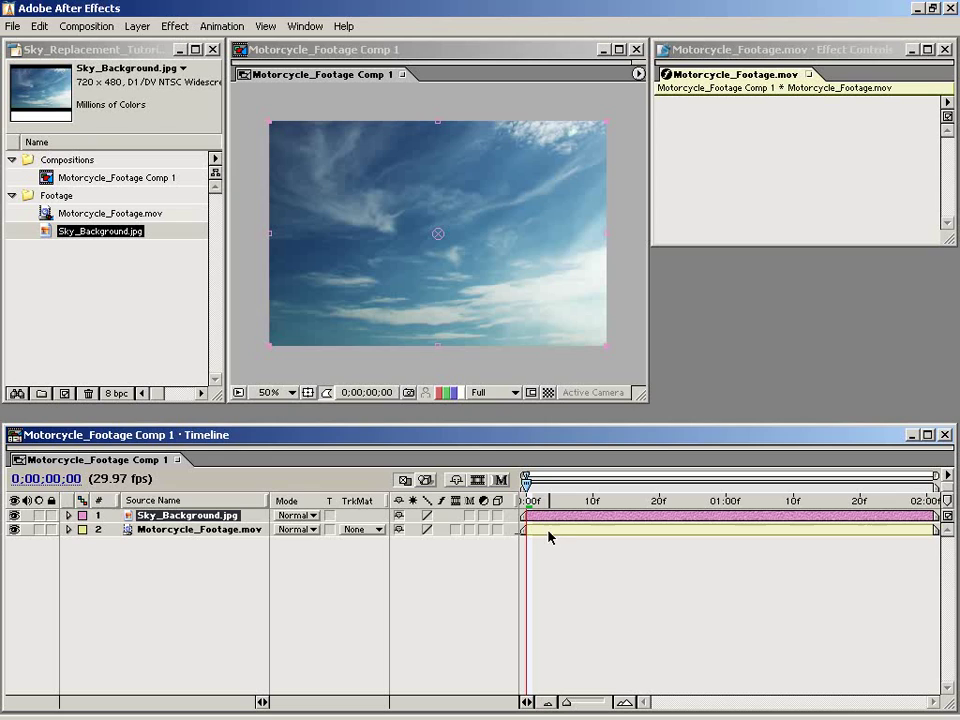
click(538, 521)
key(KP_0)
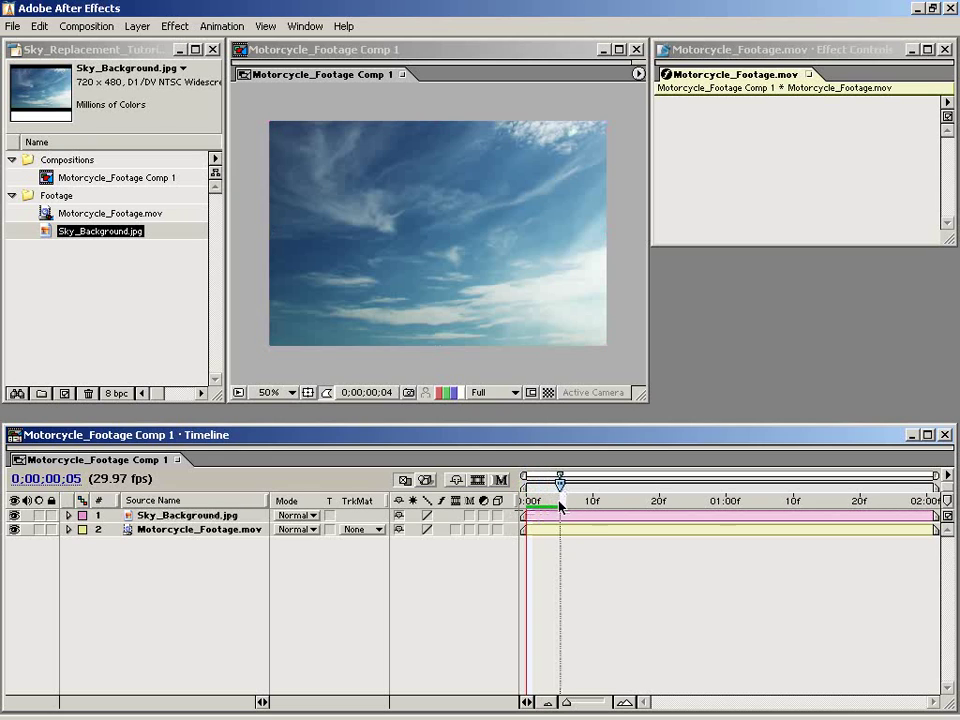
click(457, 285)
drag(457, 285, 463, 204)
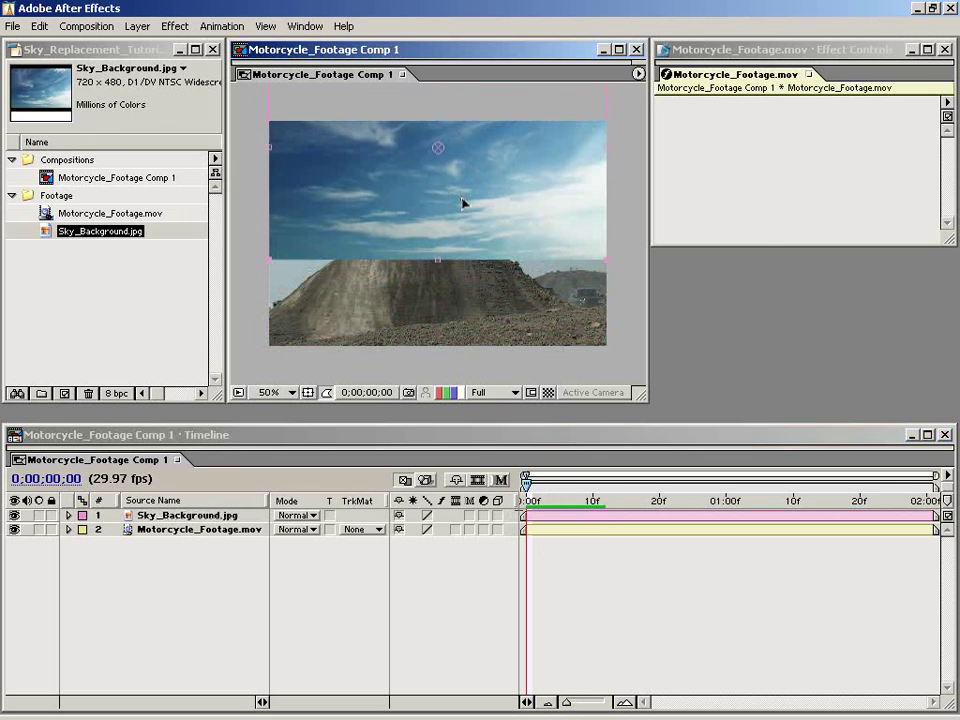
key(ctrl+z)
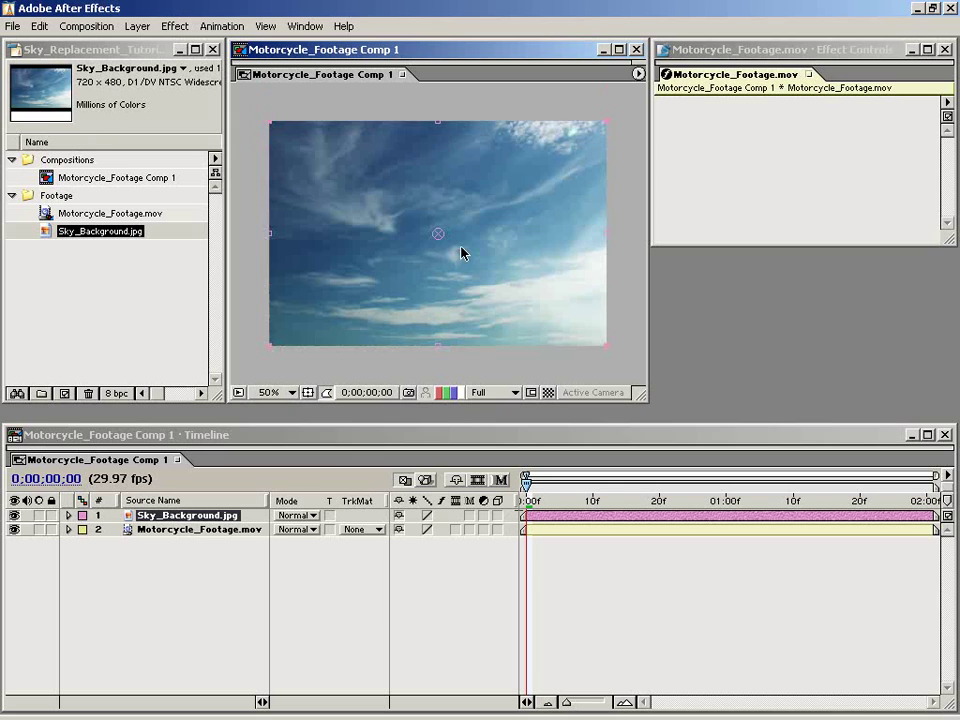
Step: Apply Linear Wipe to the sky (angle 0, completion 30%, feather 179) and raise the layer
click(176, 26)
mouse_move(197, 388)
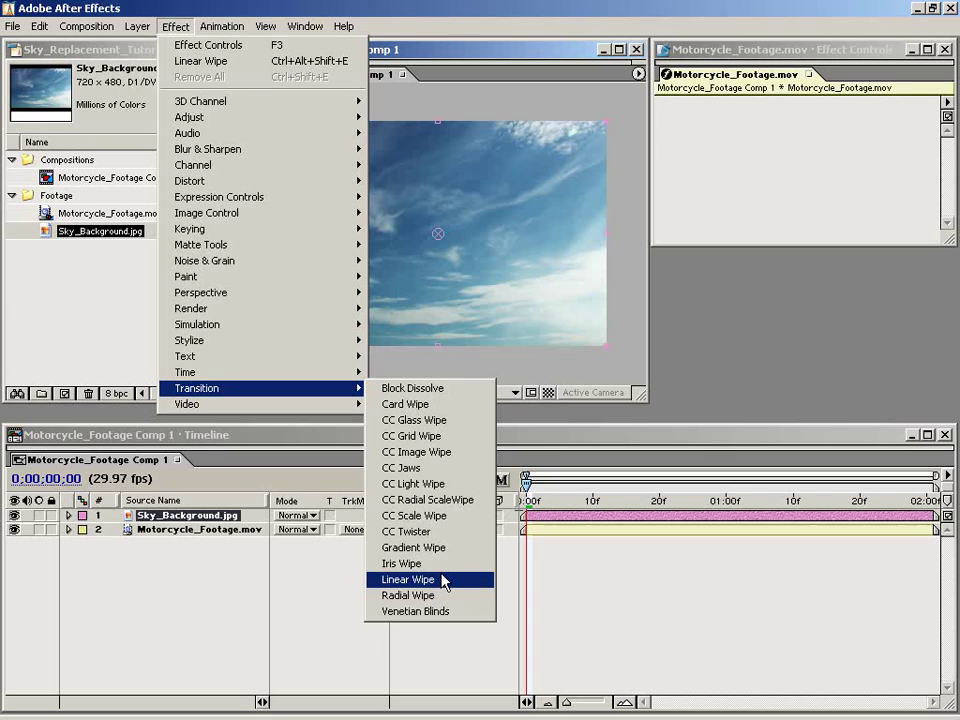
click(437, 579)
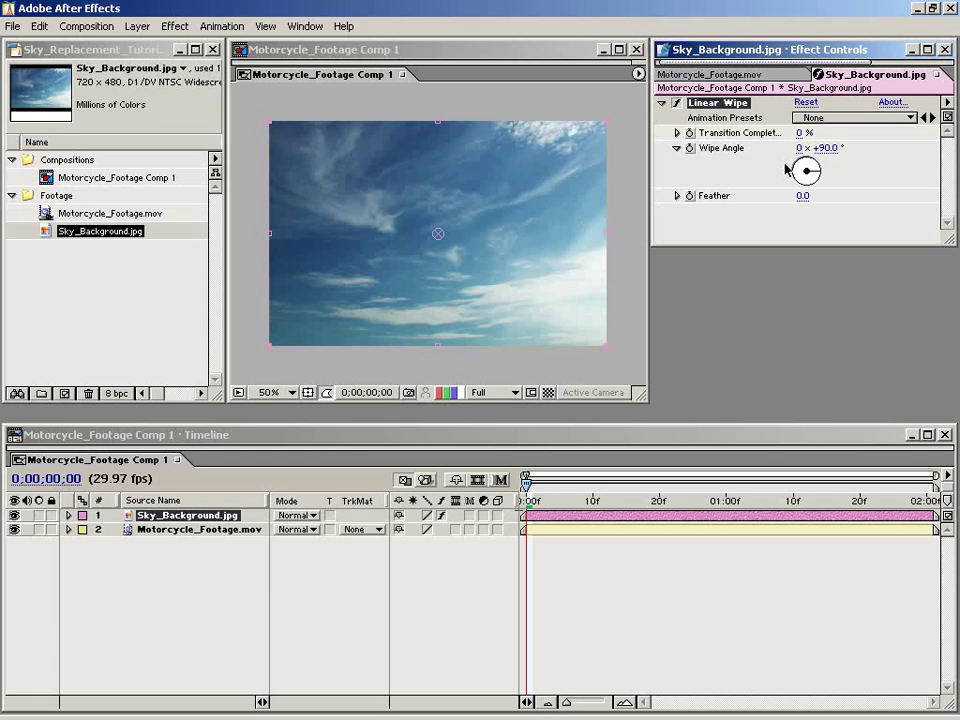
click(826, 147)
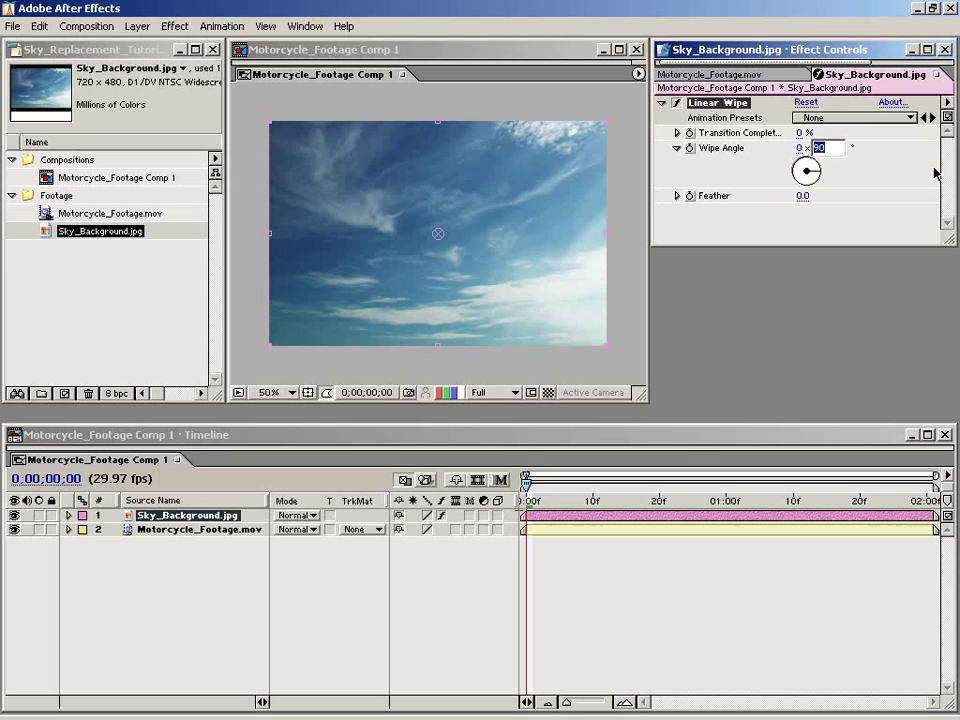
text(0)
key(Return)
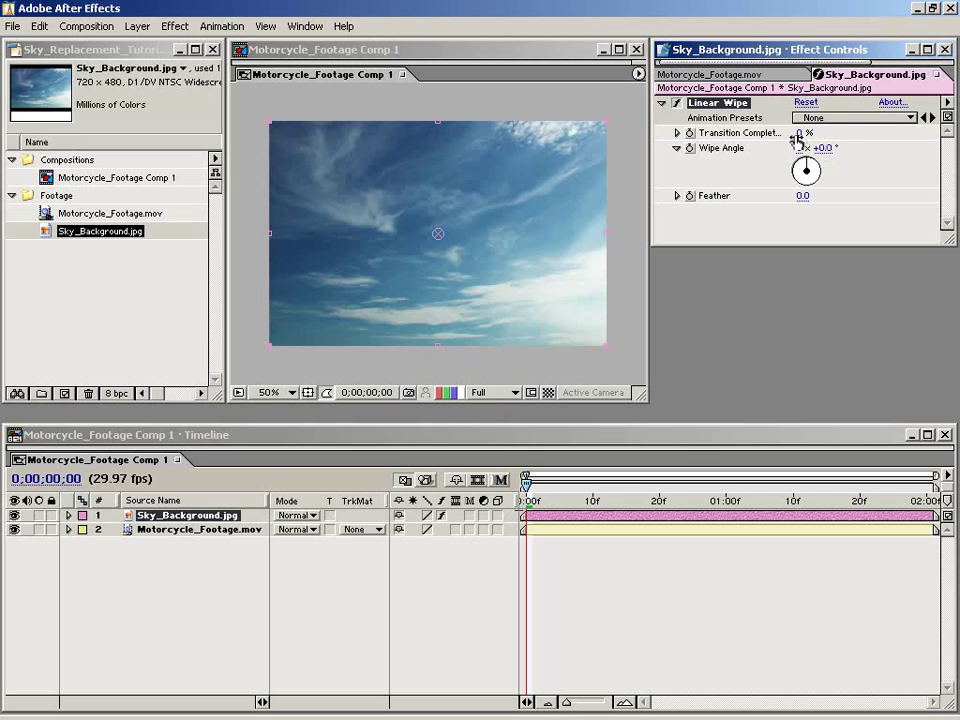
click(799, 133)
key(Return)
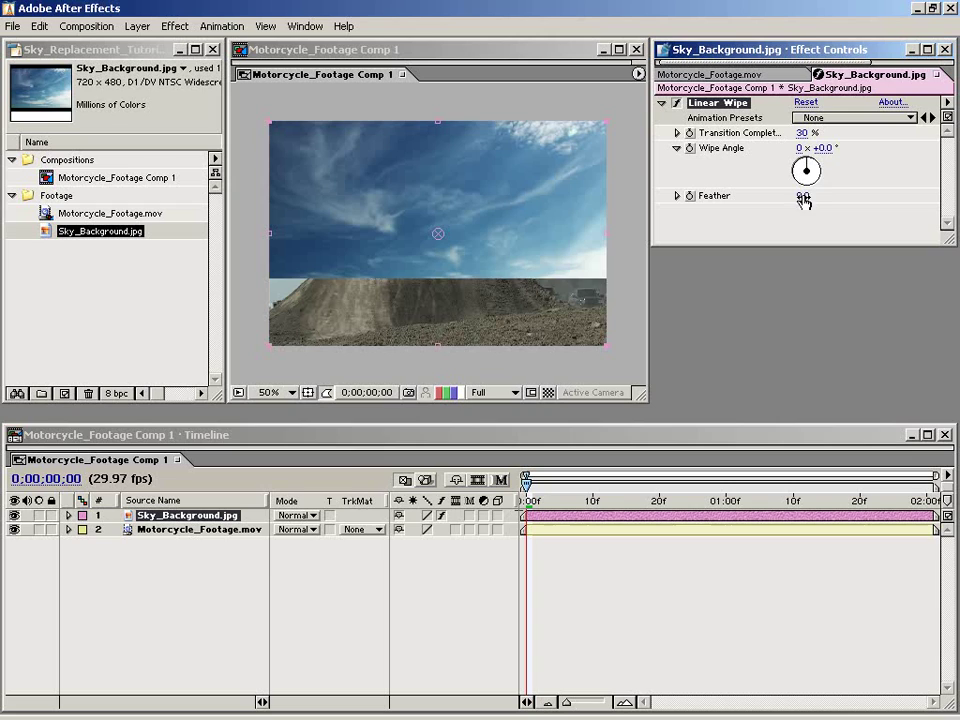
drag(803, 196, 898, 175)
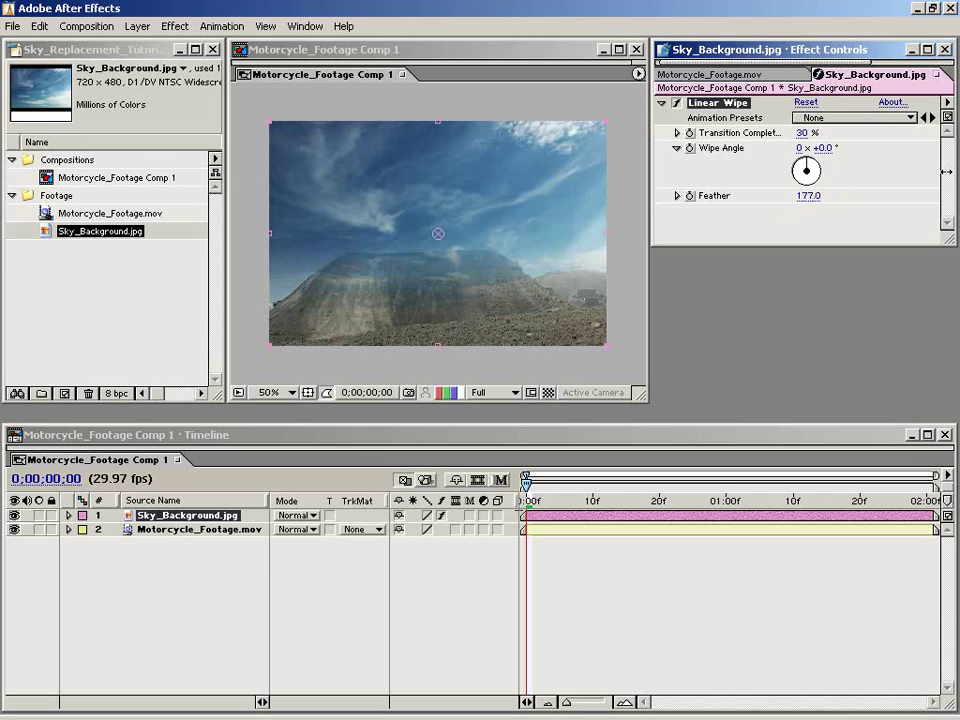
mouse_move(446, 242)
mouse_down()
mouse_move(448, 163)
mouse_move(448, 172)
mouse_up()
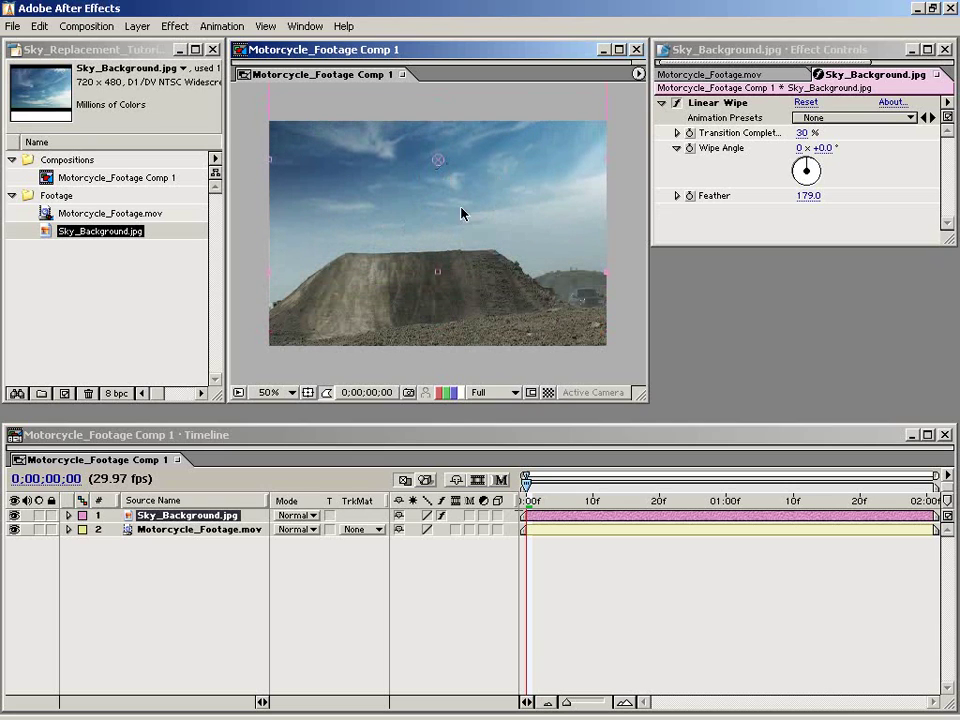
click(561, 568)
mouse_move(527, 479)
mouse_down()
mouse_move(561, 477)
mouse_move(449, 494)
mouse_up()
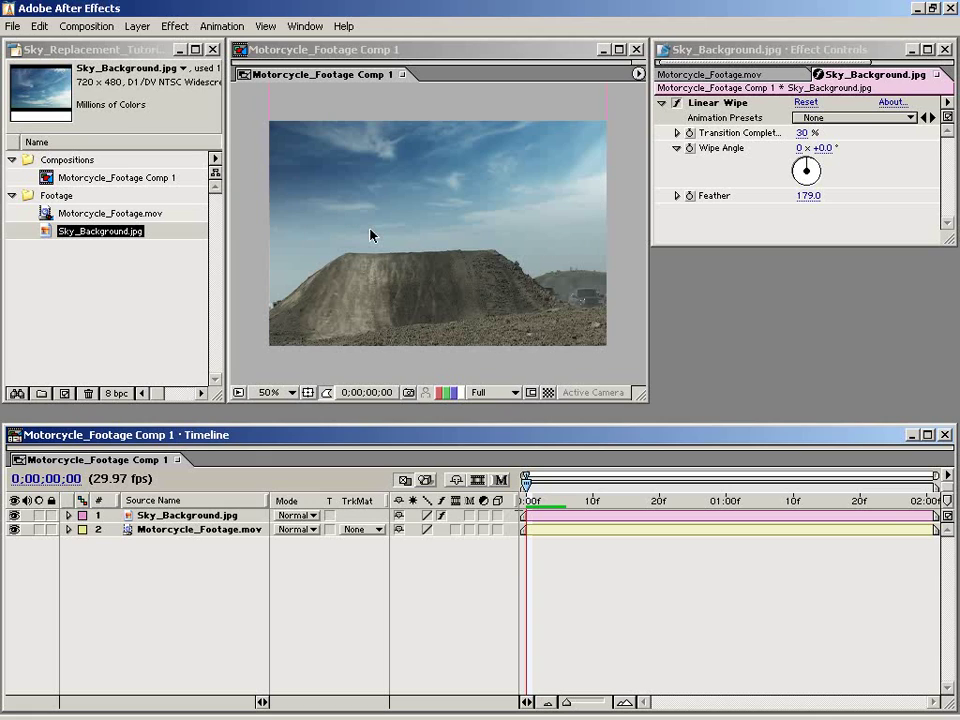
key(comma)
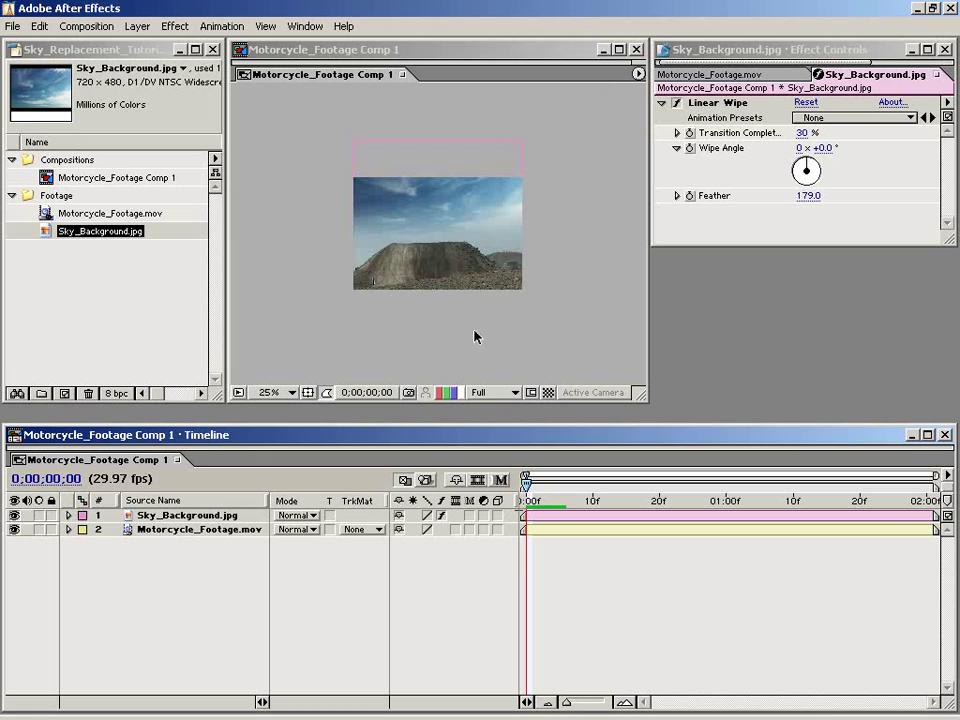
key(period)
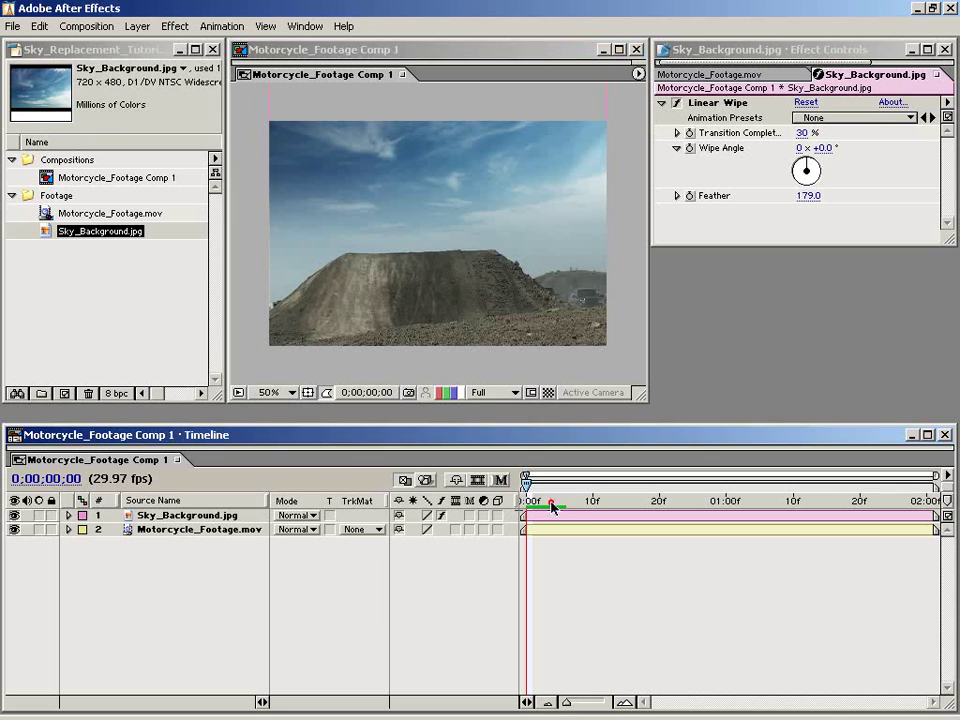
mouse_move(551, 507)
mouse_down()
mouse_move(912, 509)
mouse_move(543, 514)
mouse_move(930, 517)
mouse_move(538, 519)
mouse_up()
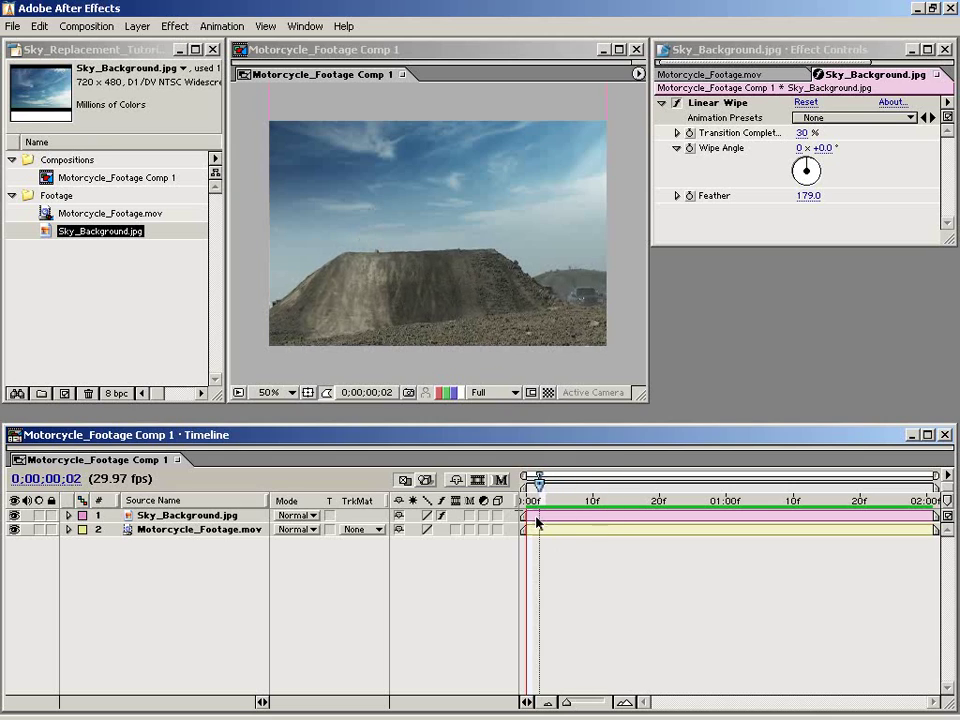
click(229, 516)
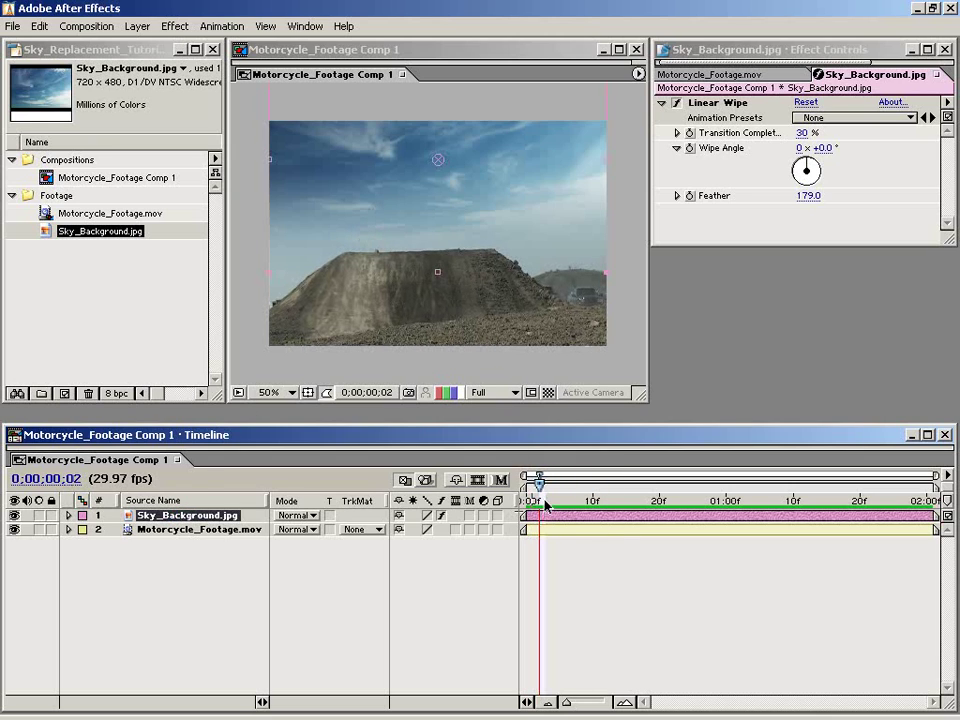
mouse_move(545, 505)
mouse_down()
mouse_move(754, 508)
mouse_move(667, 512)
mouse_up()
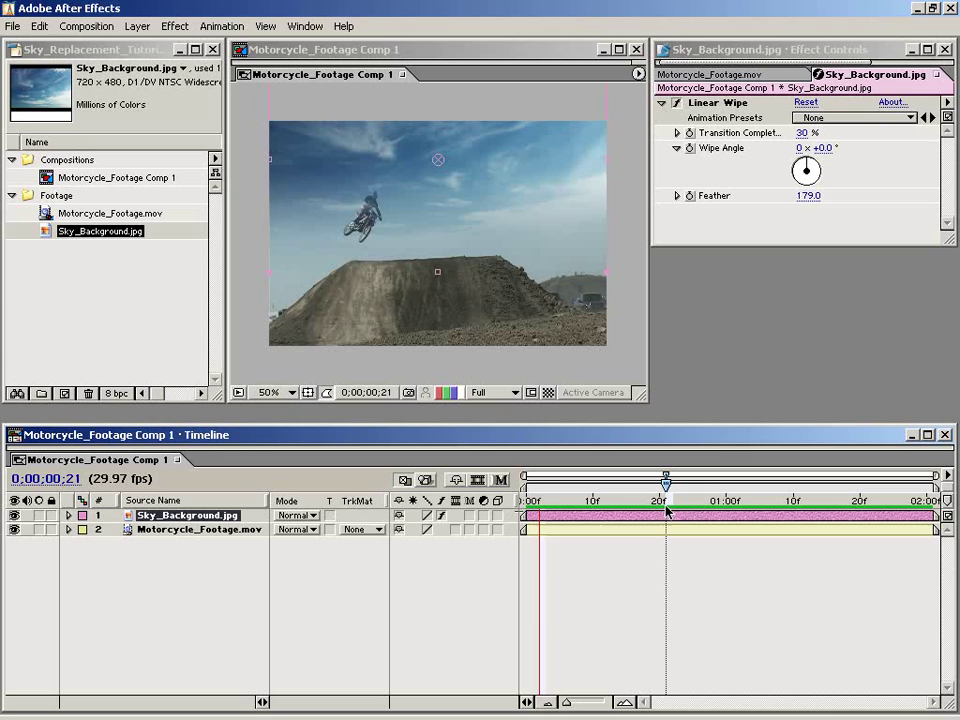
Step: Select the Motorcycle_Footage.mov layer and open Window > Tracker Controls
click(212, 530)
click(233, 587)
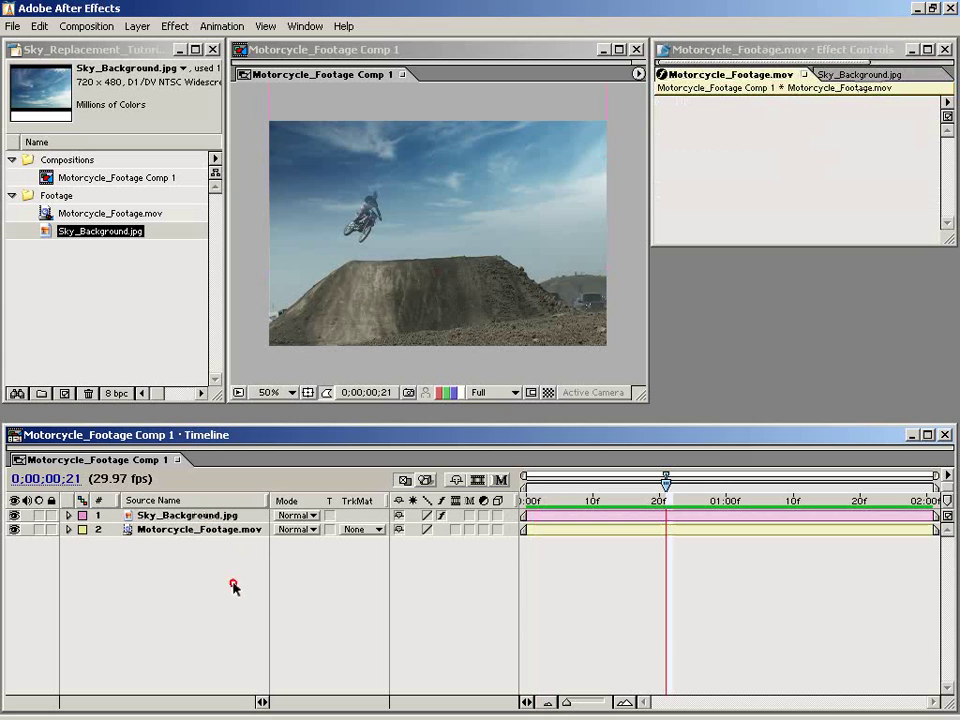
click(190, 531)
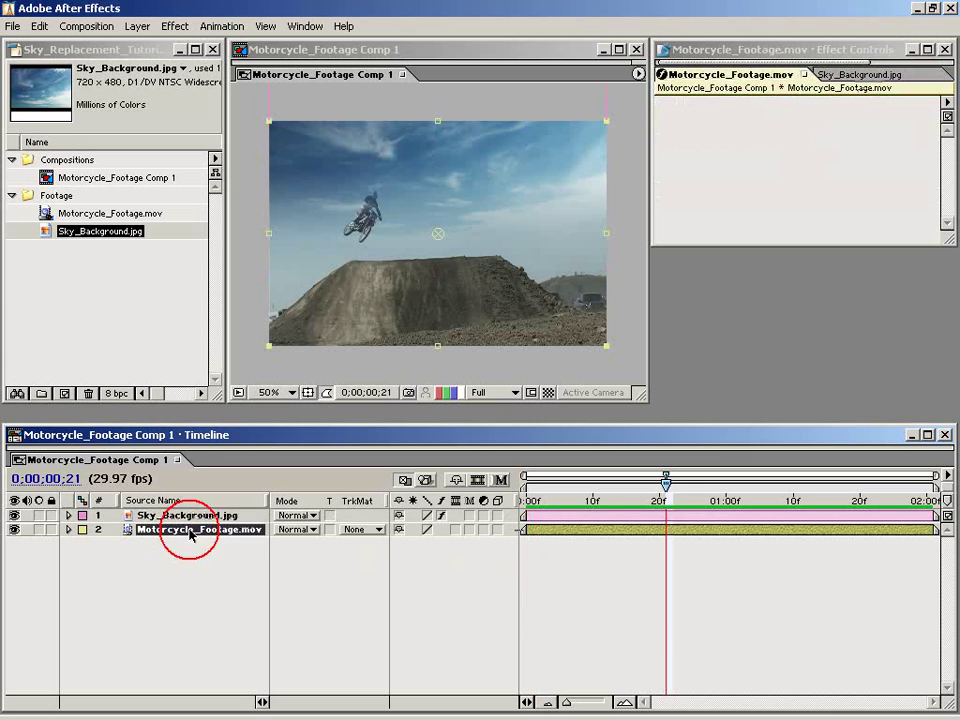
click(300, 26)
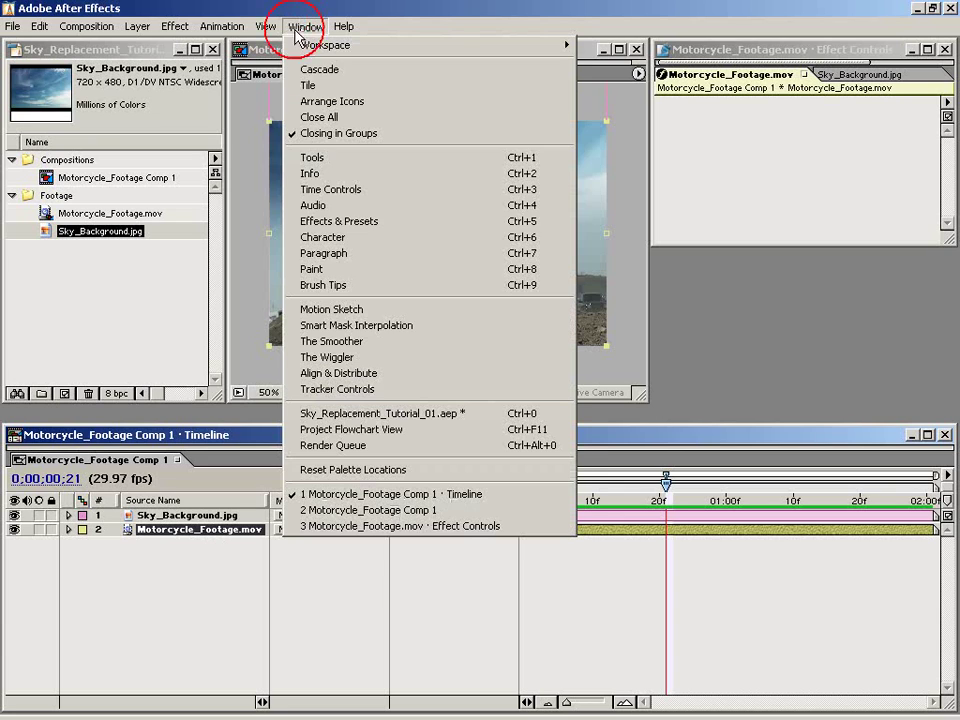
click(372, 391)
drag(788, 164, 764, 154)
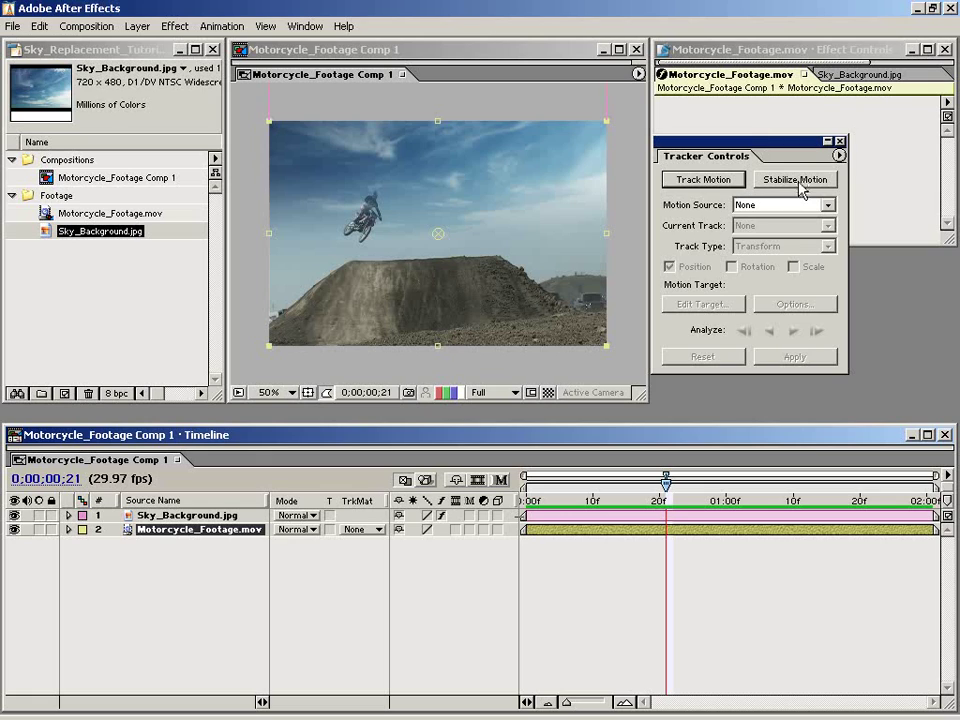
Step: Start a motion track and zoom in on Track Point 1 at the hill edge near the cars
click(705, 181)
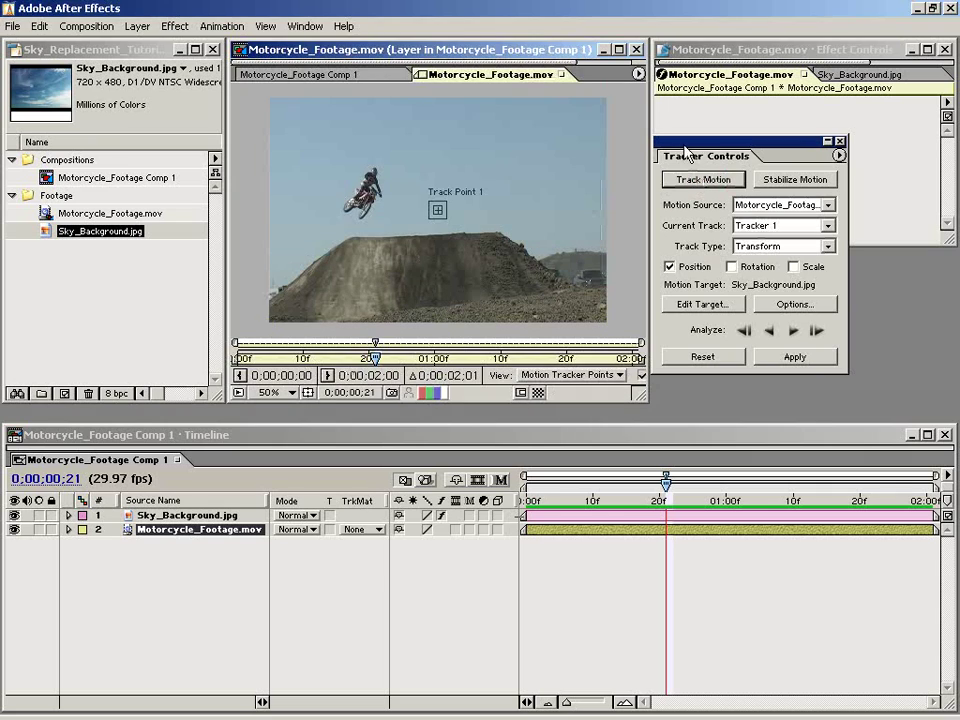
drag(680, 142, 727, 145)
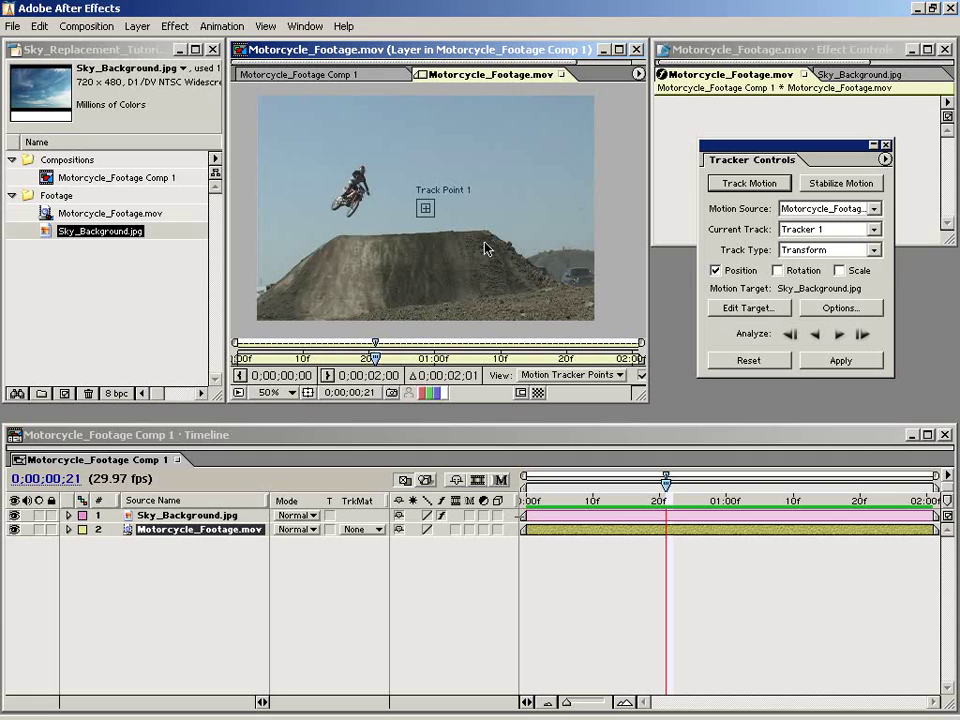
key(period)
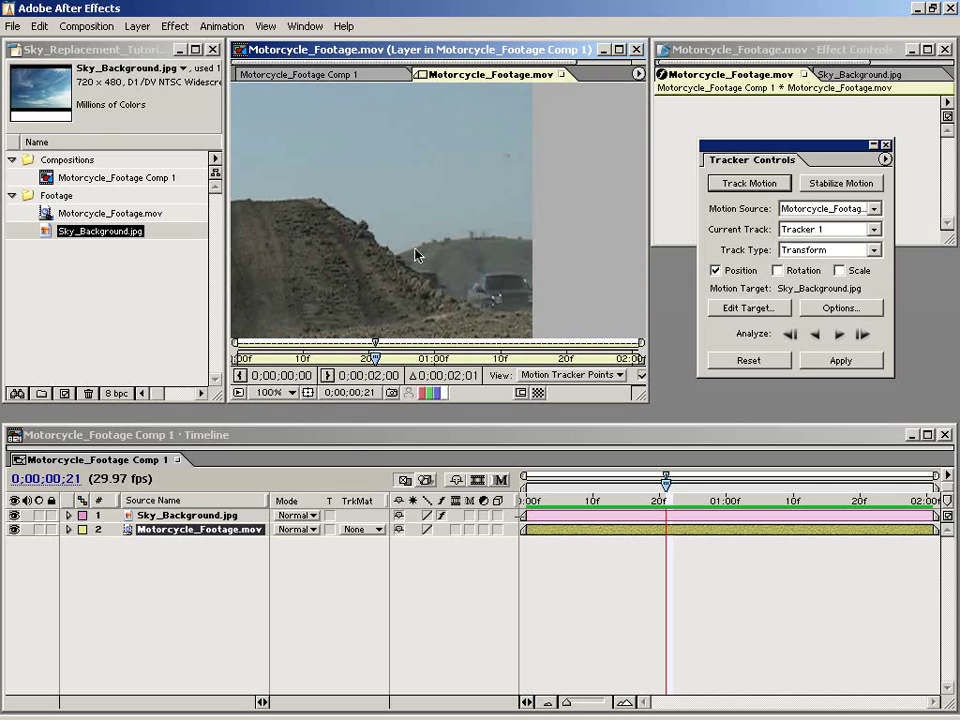
drag(349, 251, 405, 240)
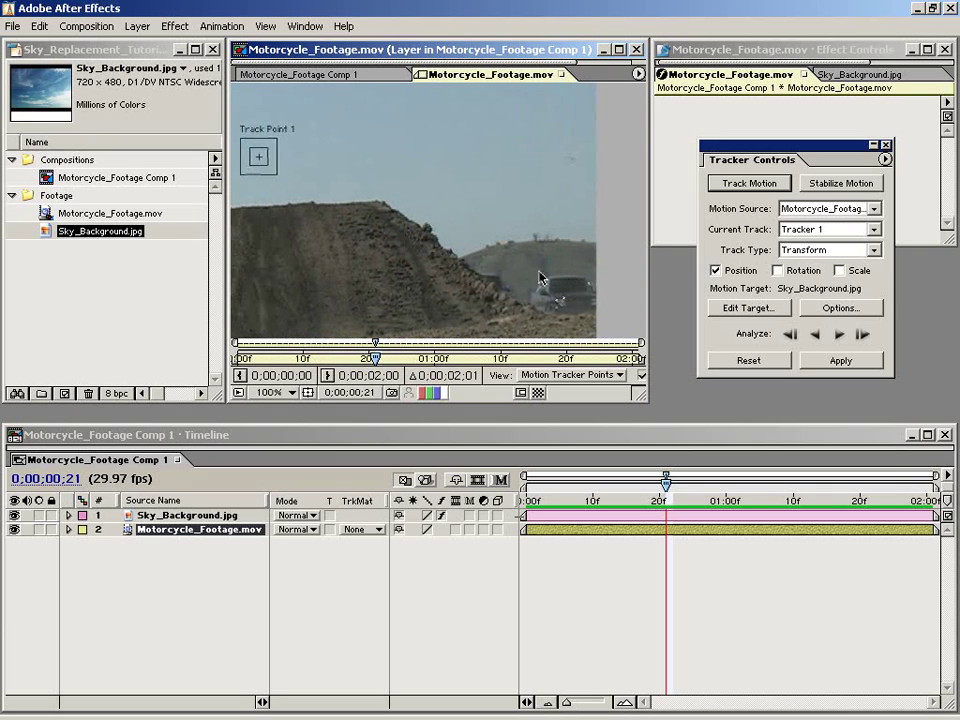
drag(332, 212, 365, 240)
key(comma)
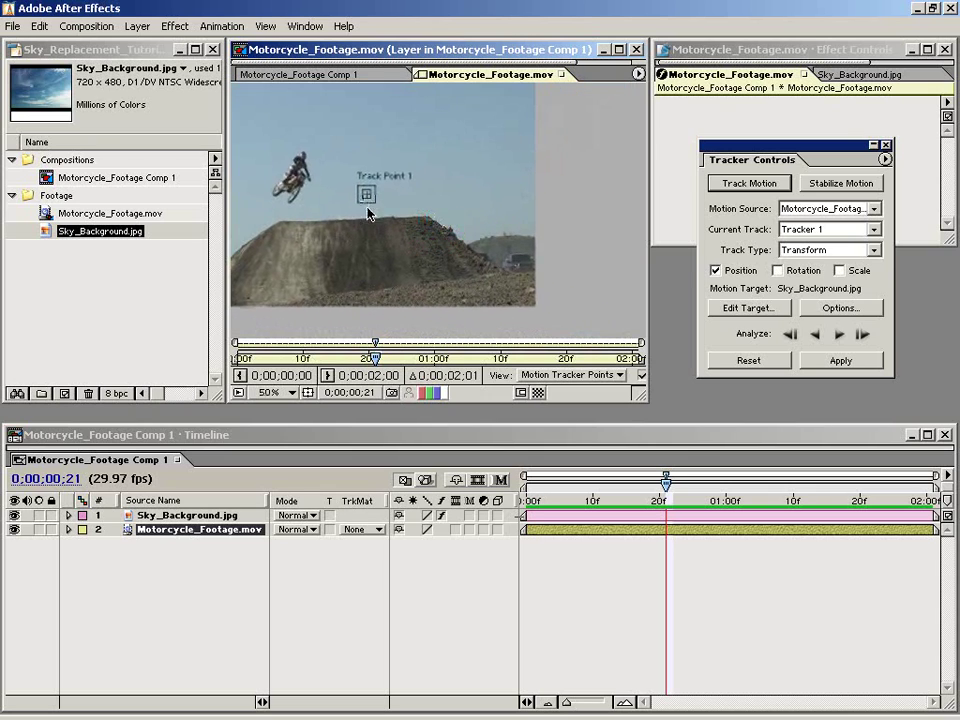
key(period)
mouse_move(407, 236)
mouse_down()
mouse_move(293, 175)
mouse_move(514, 244)
mouse_up()
key(period)
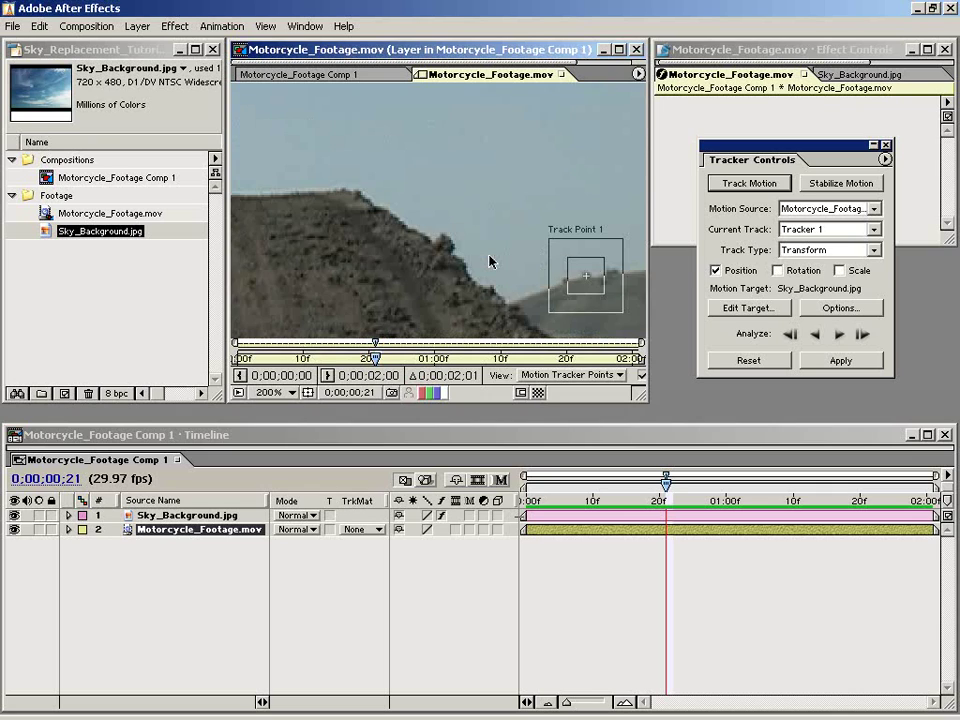
key(period)
drag(579, 311, 392, 189)
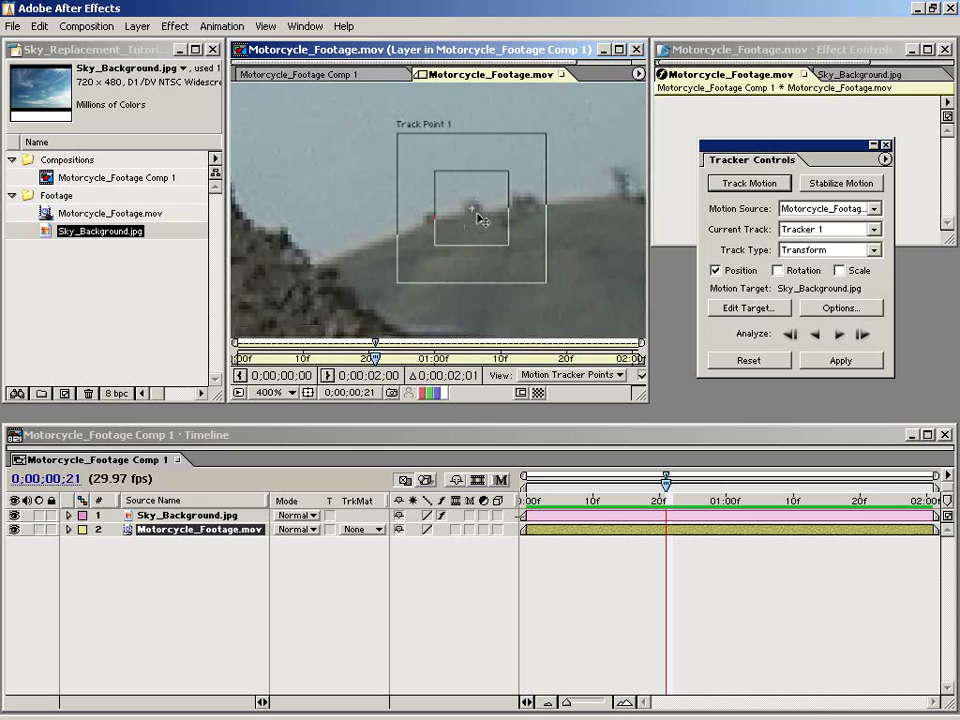
key(comma)
key(comma)
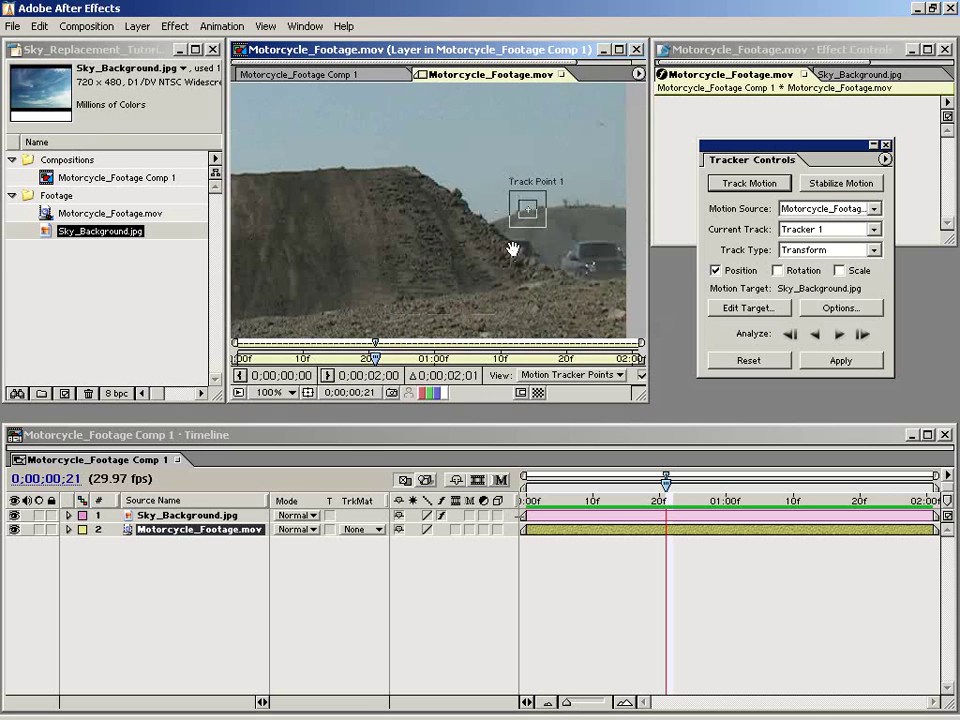
Step: Set tracker options to Luminance, no pre-match processing, and Adapt Feature, then confirm
click(840, 308)
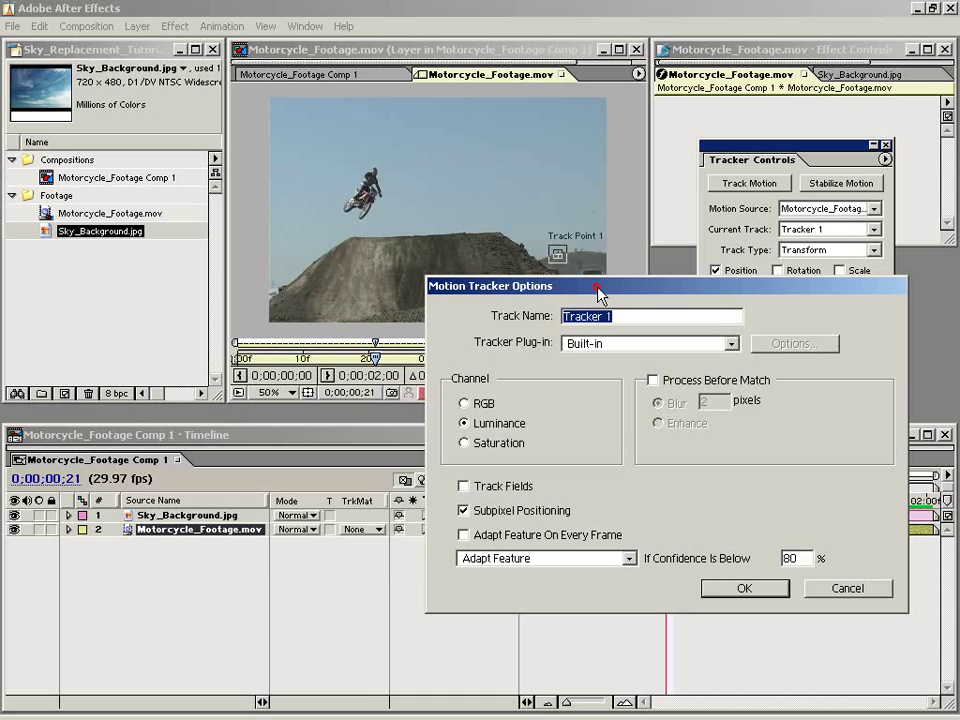
drag(600, 293, 355, 255)
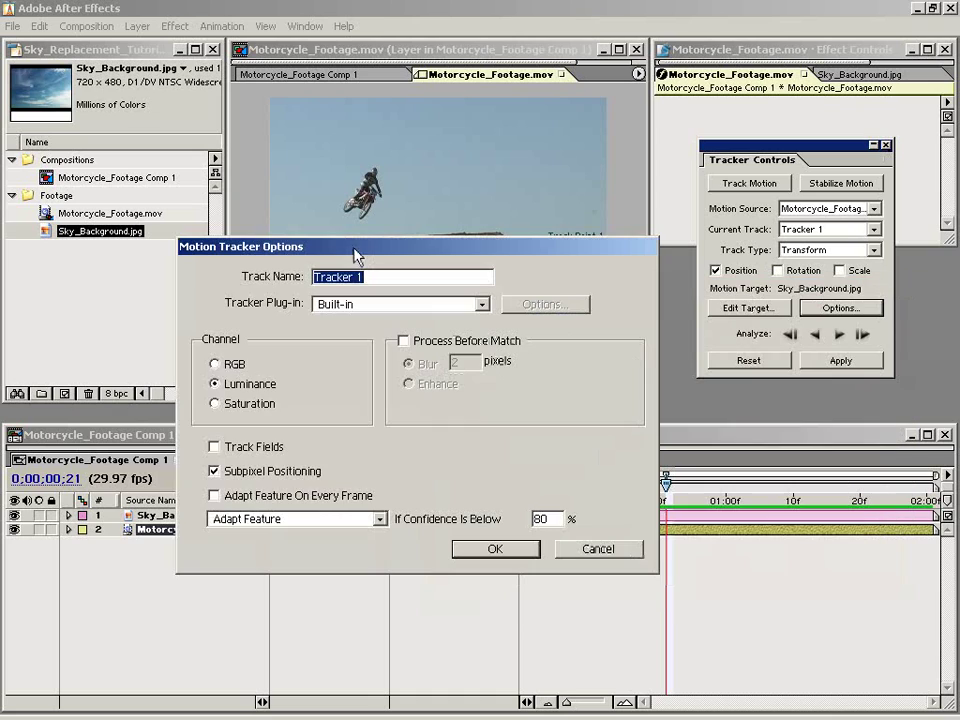
click(222, 387)
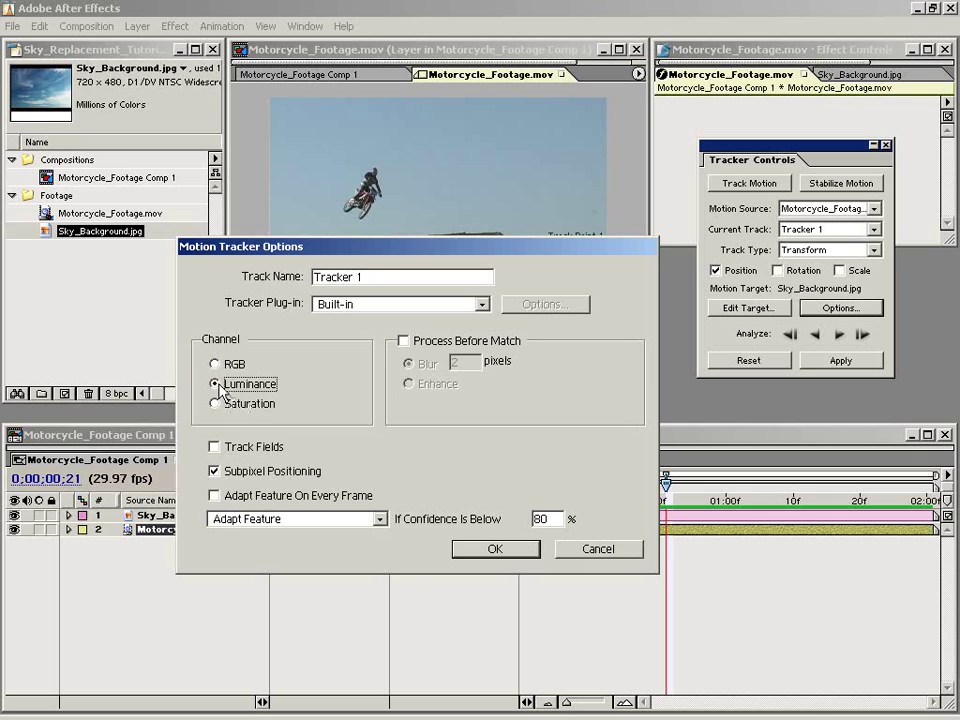
click(403, 341)
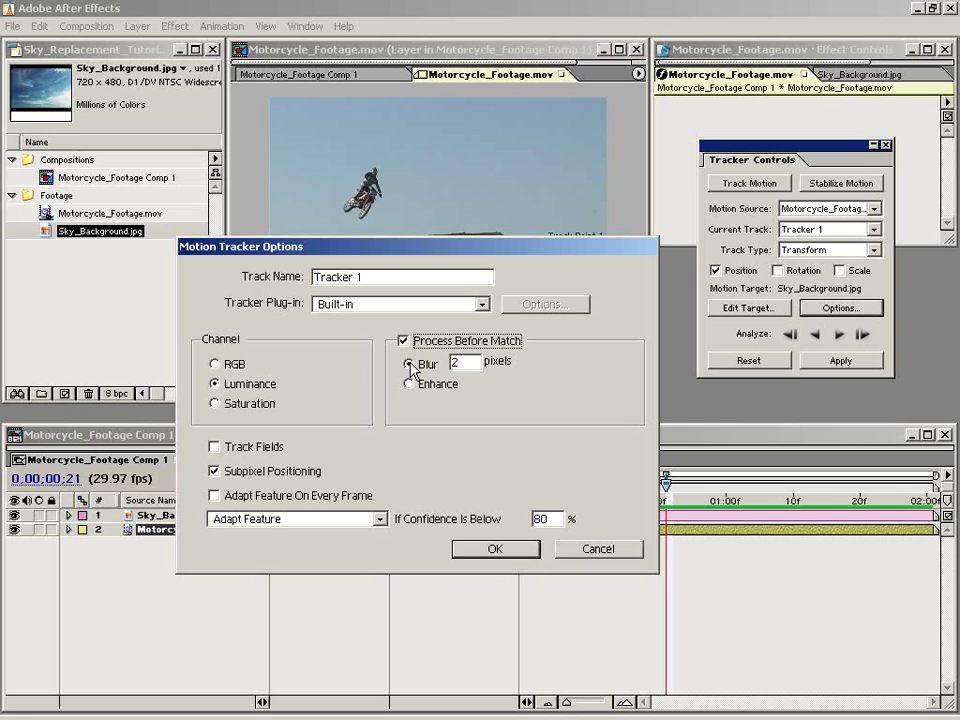
click(408, 384)
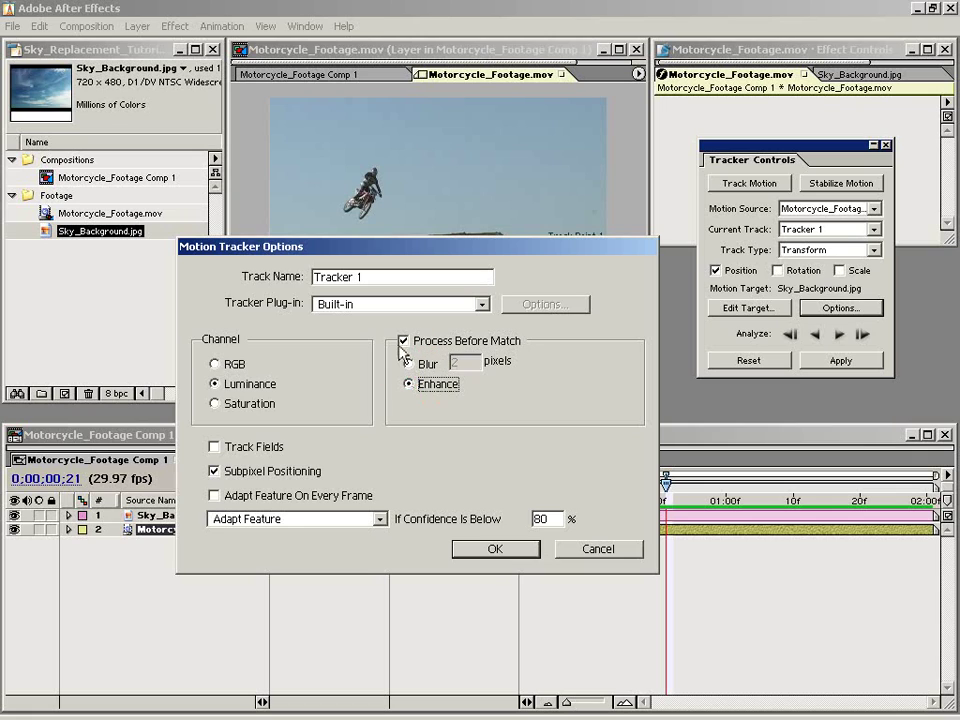
click(402, 342)
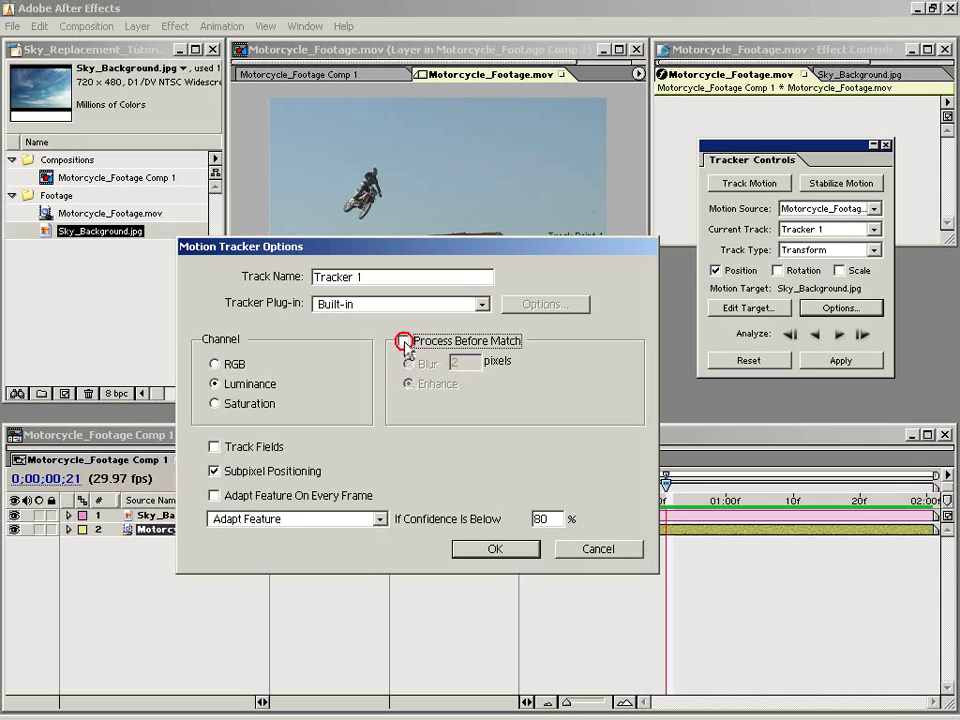
click(215, 447)
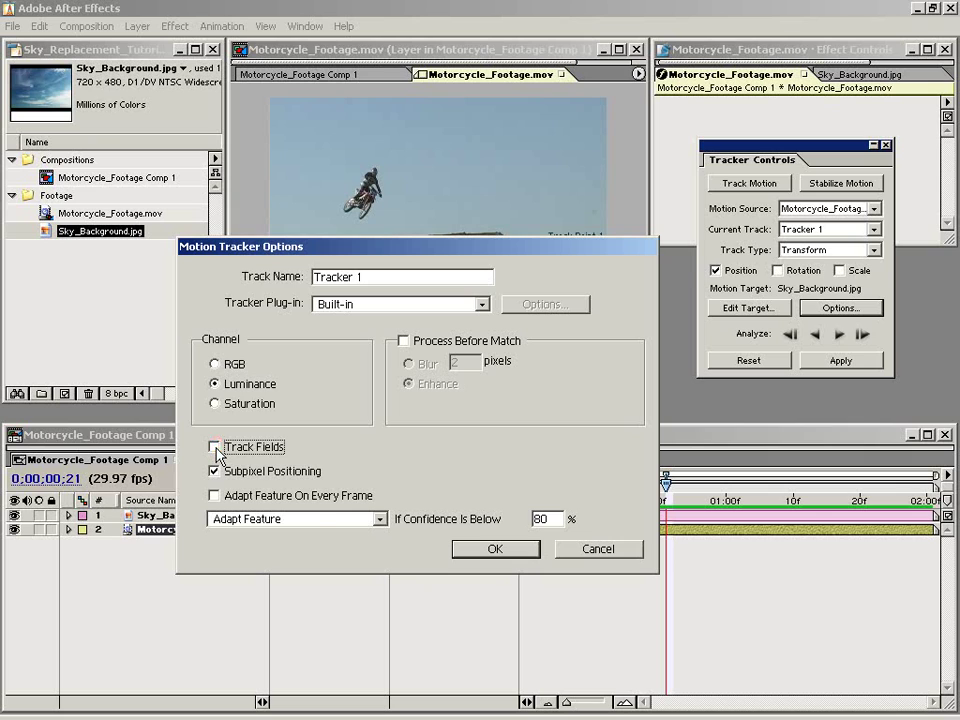
click(280, 519)
click(274, 568)
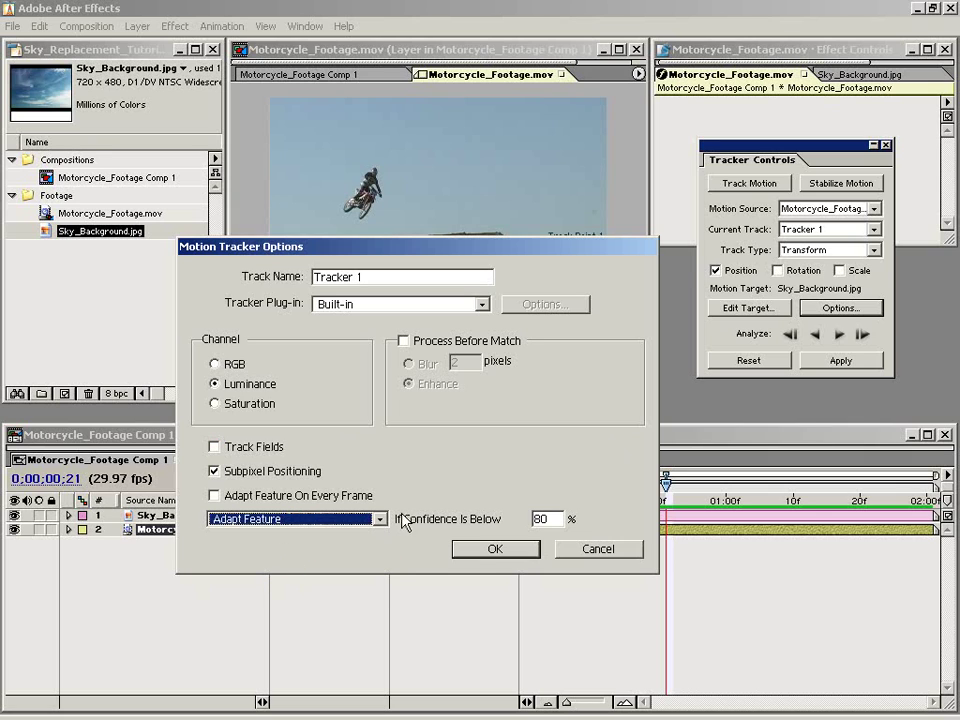
click(493, 549)
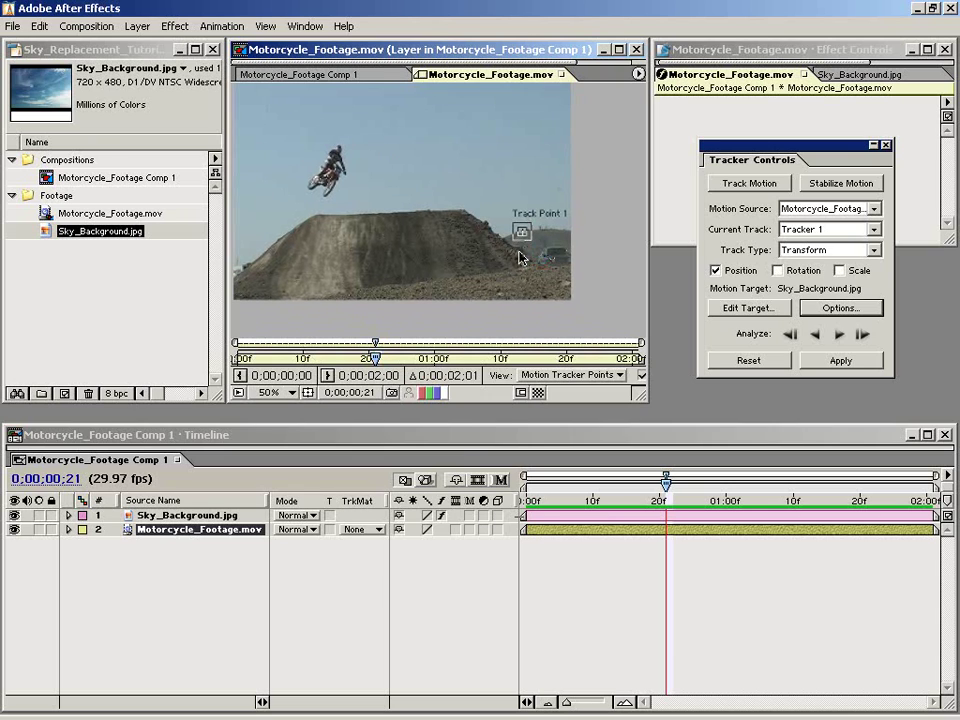
Step: At the first frame, place Track Point 1 on the hill-edge feature
click(515, 257)
drag(593, 279, 388, 266)
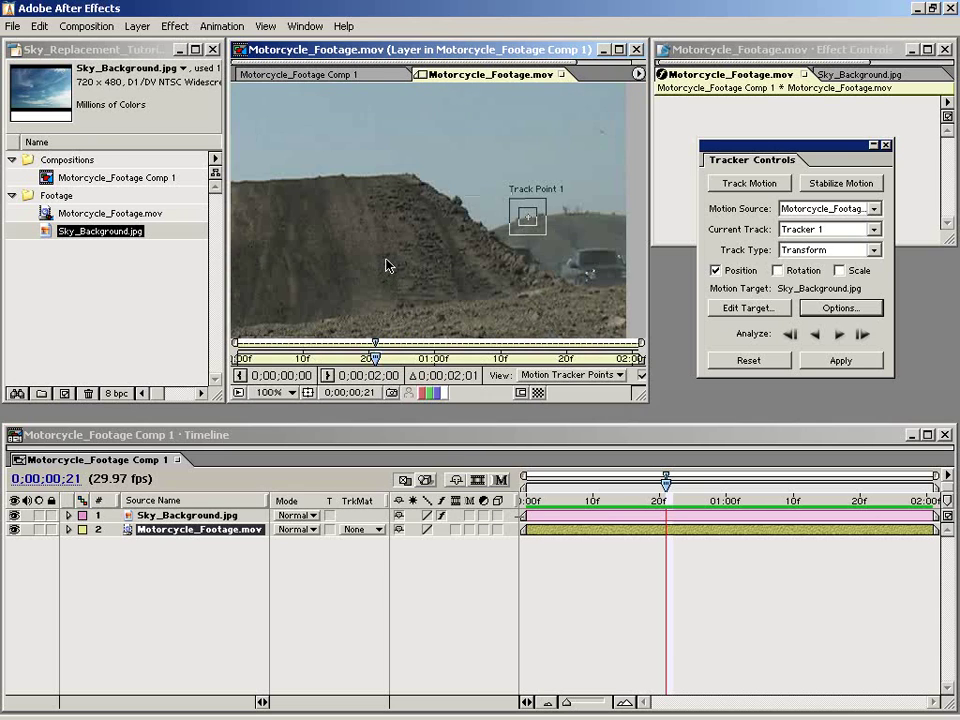
key(comma)
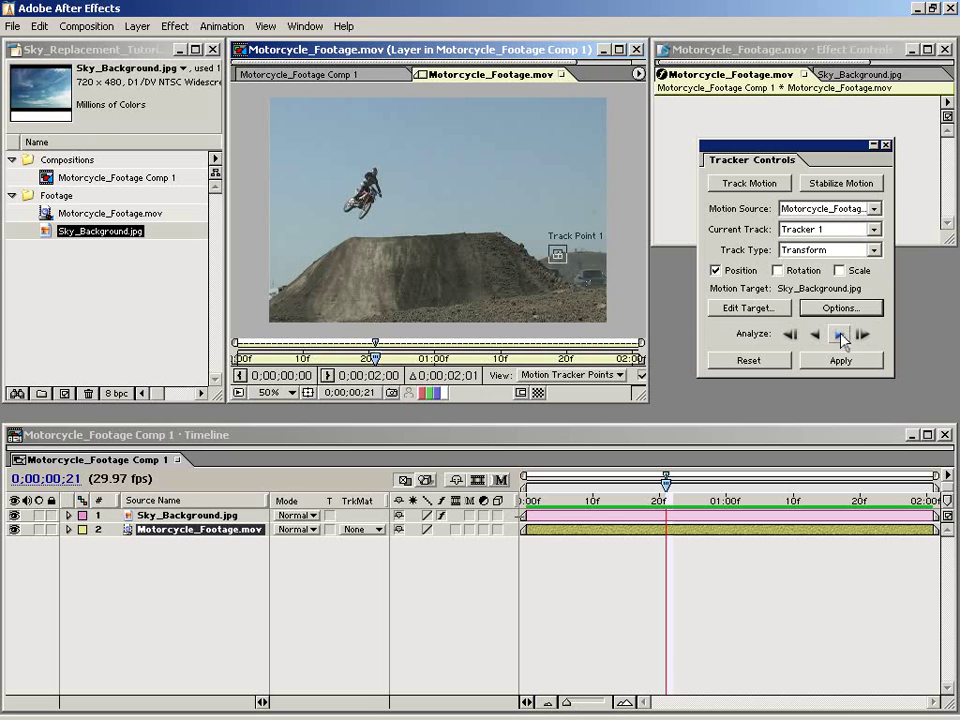
click(840, 336)
drag(668, 487, 525, 482)
click(567, 230)
click(567, 230)
drag(567, 230, 311, 221)
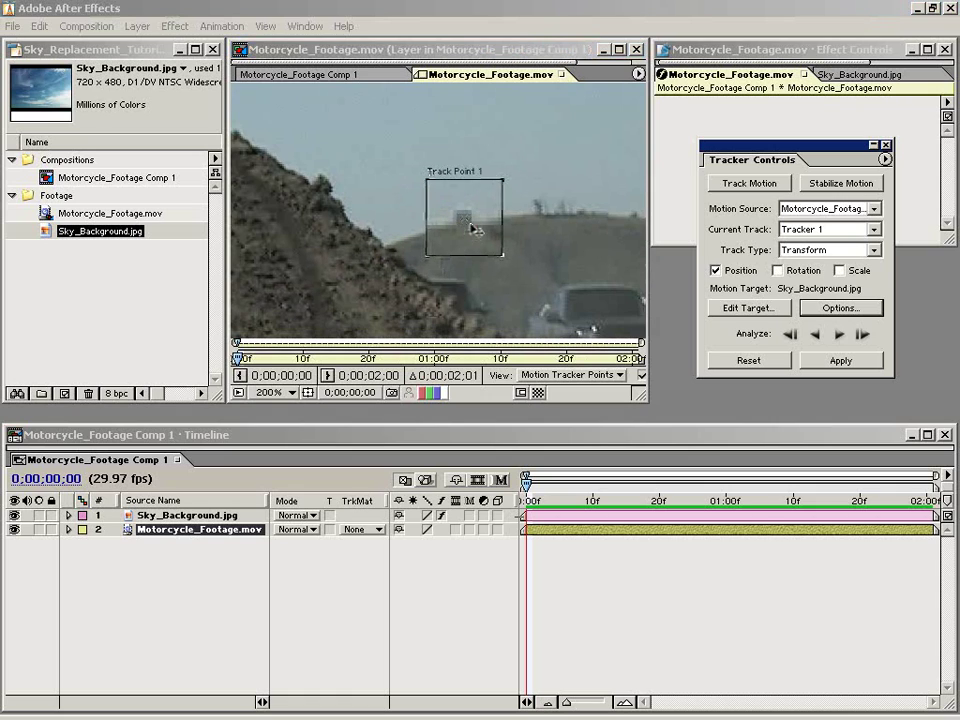
drag(472, 233, 470, 228)
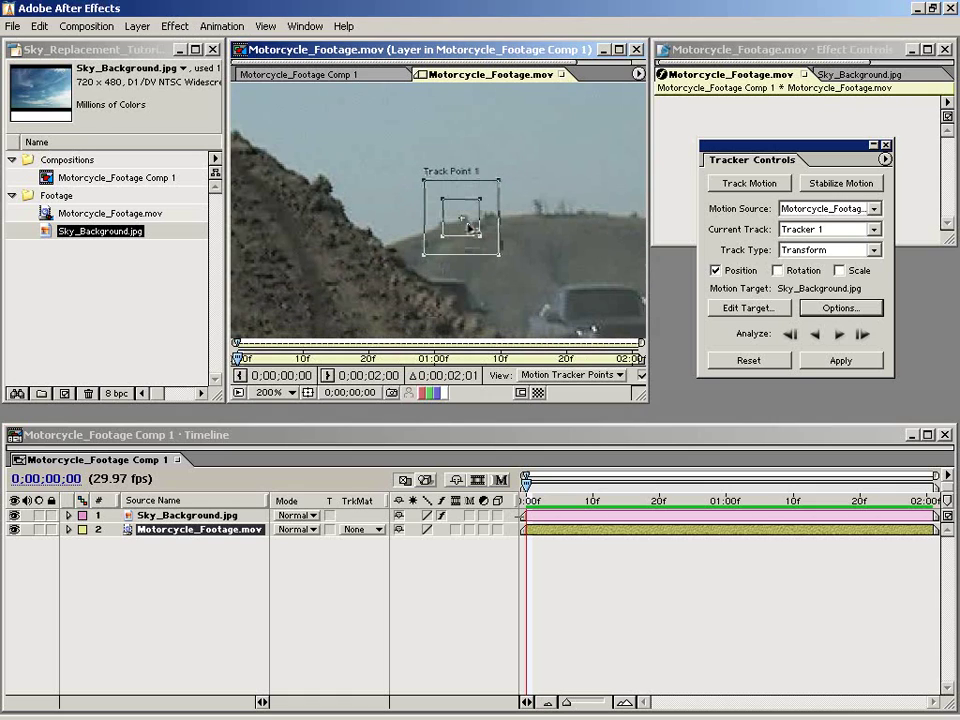
key(comma)
Step: Analyze Track Point 1 forward through the clip and scrub to check the path
click(838, 335)
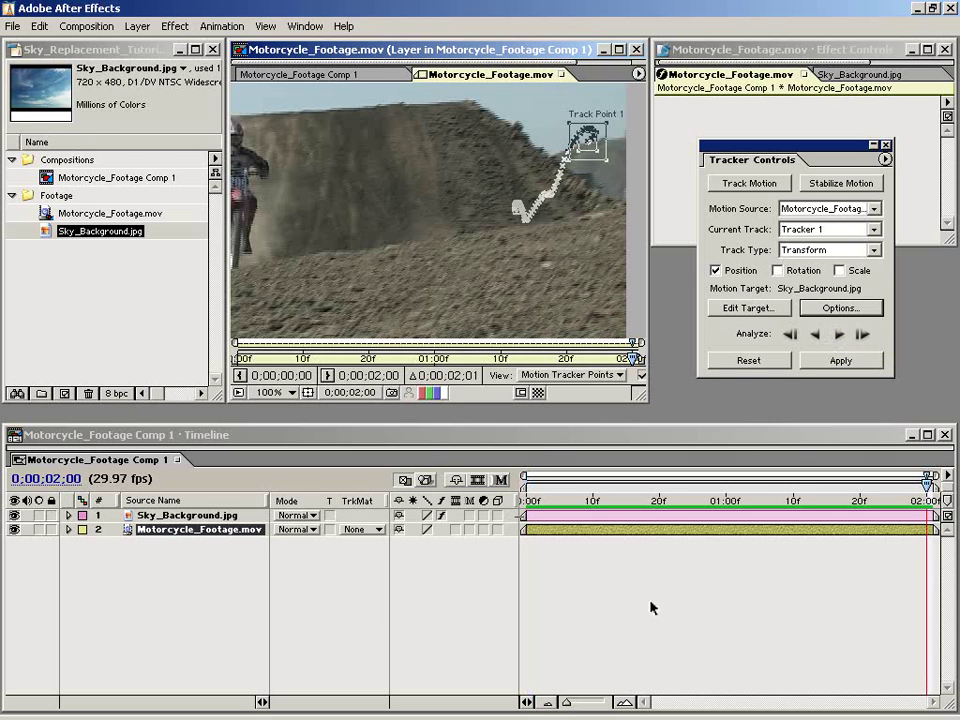
key(period)
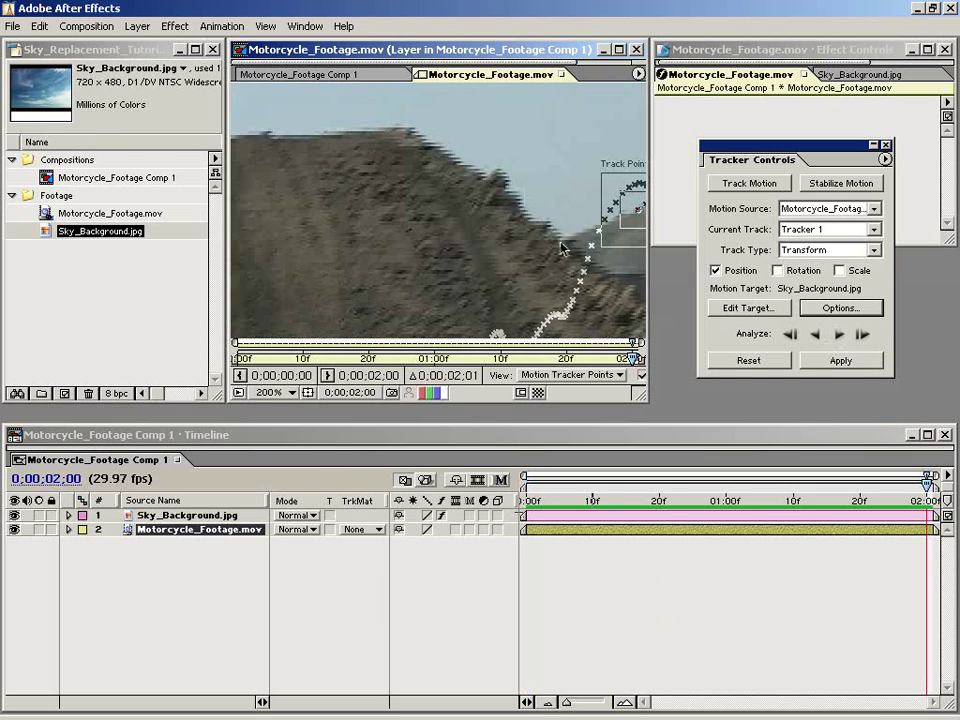
drag(562, 248, 467, 231)
drag(928, 497, 580, 497)
key(comma)
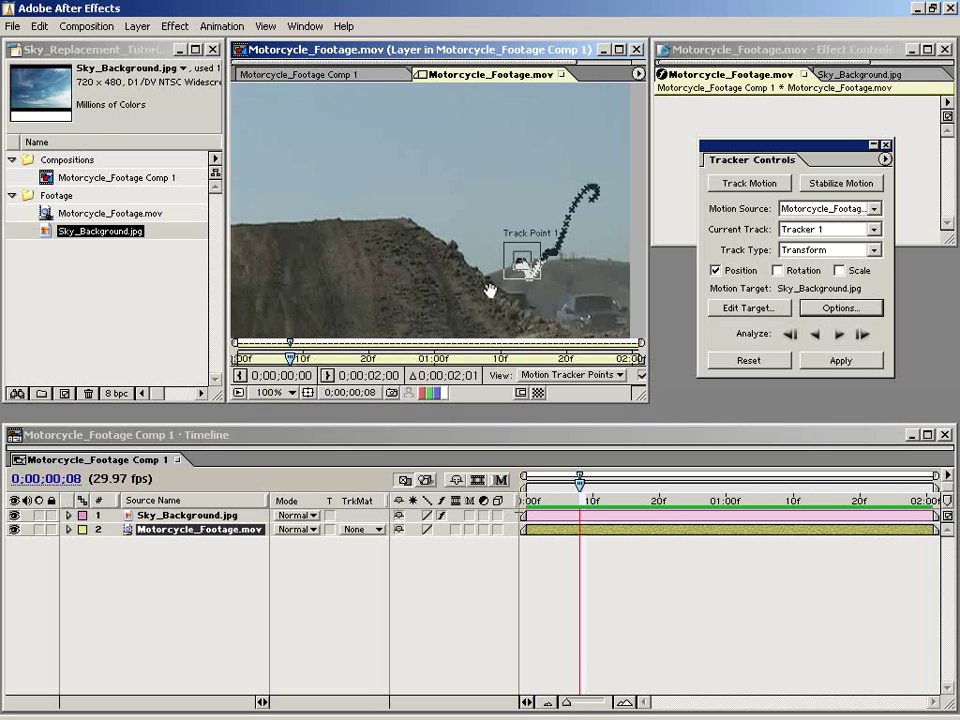
key(comma)
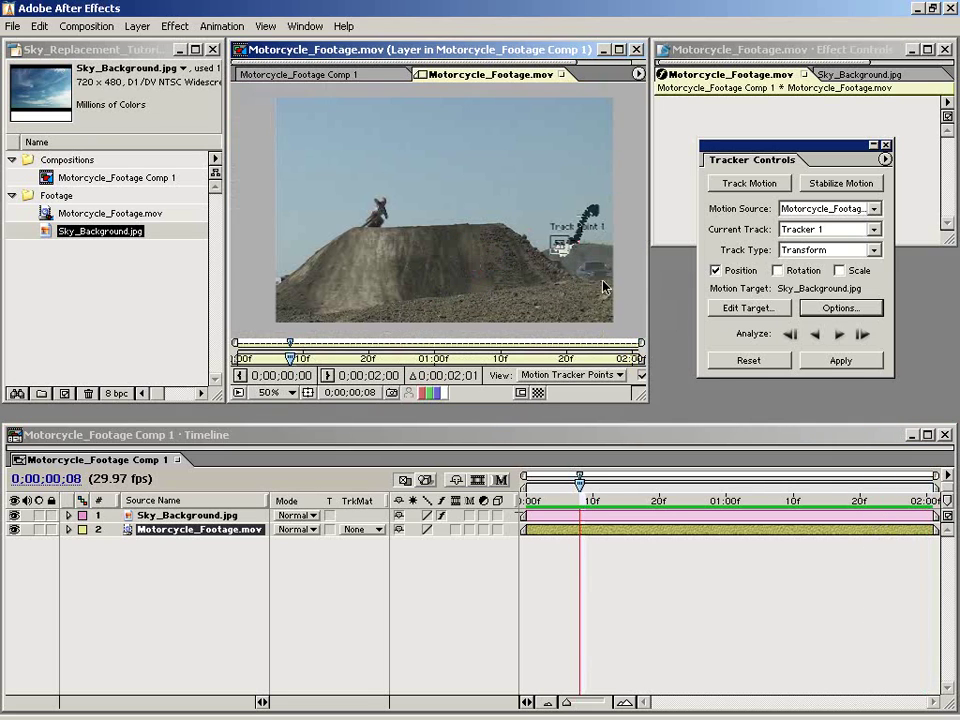
mouse_move(594, 508)
mouse_down()
mouse_move(947, 514)
mouse_move(638, 516)
mouse_move(546, 500)
mouse_move(508, 516)
mouse_up()
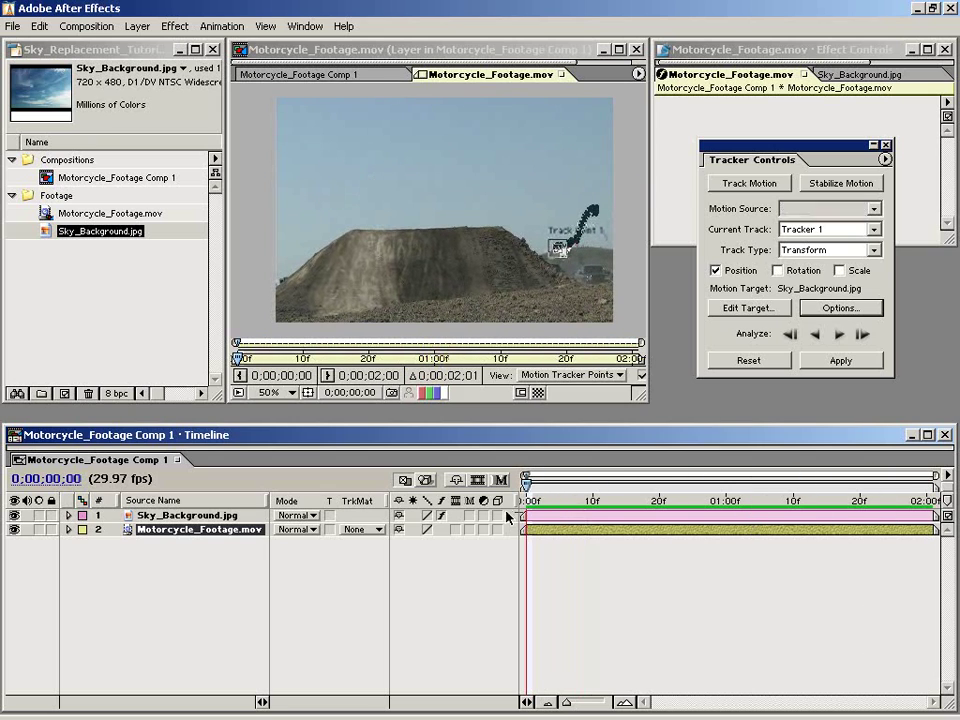
Step: Apply Track Point 1's motion to the sky layer in both X and Y
click(840, 360)
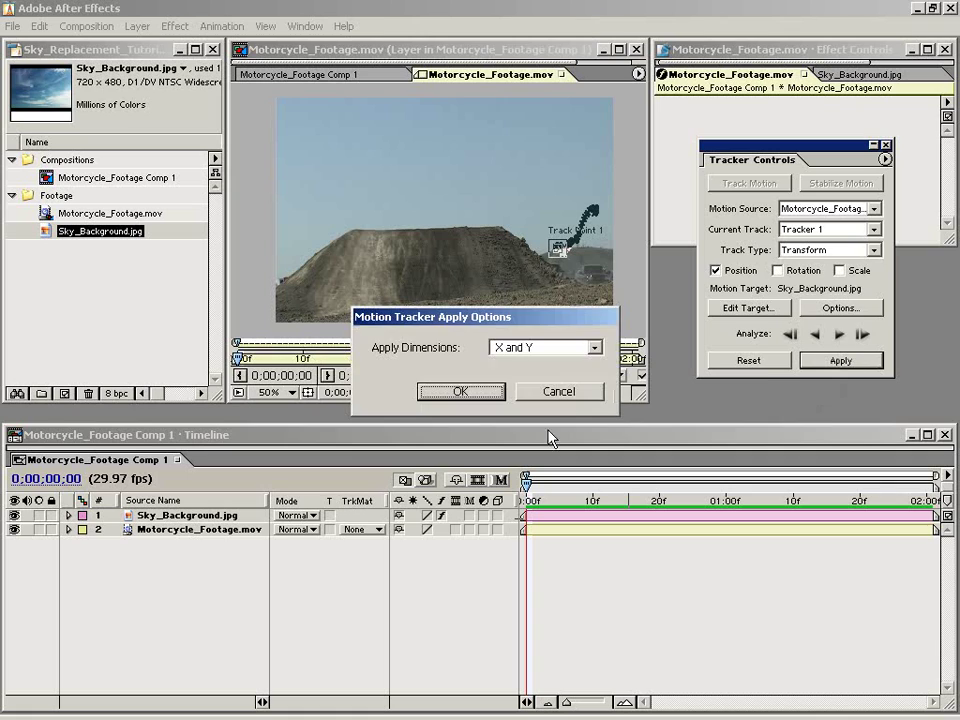
drag(452, 316, 413, 238)
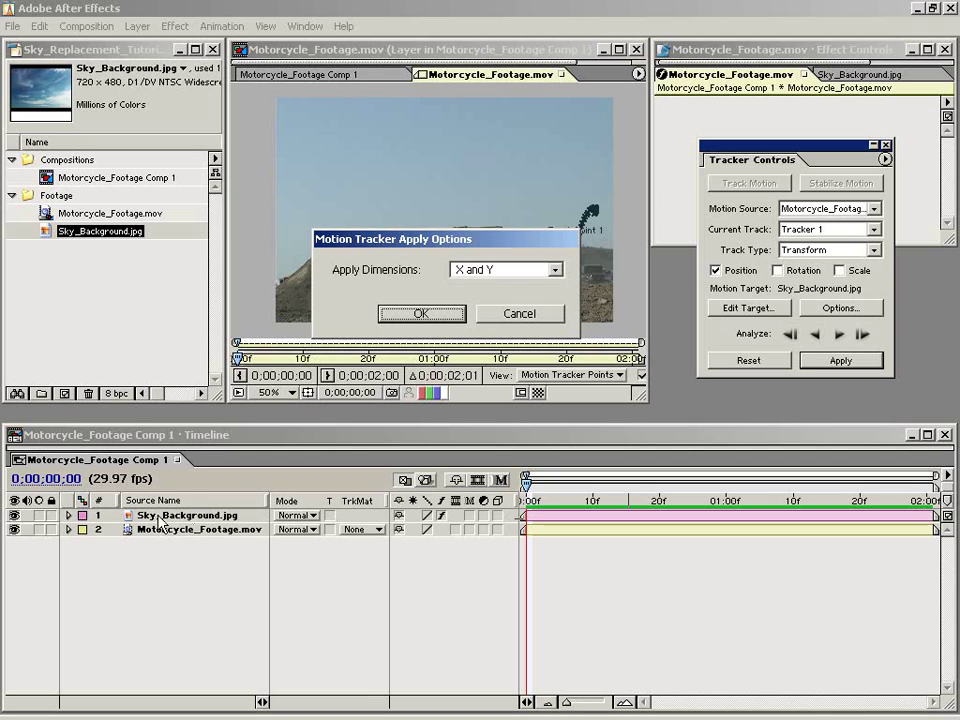
click(413, 316)
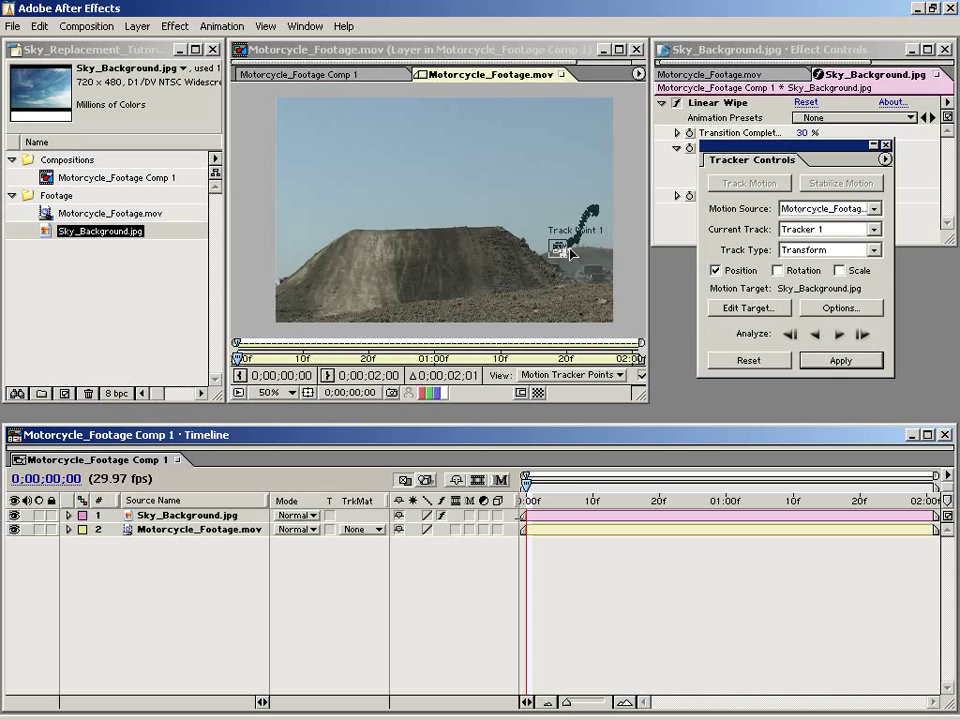
mouse_move(493, 72)
mouse_down()
mouse_move(656, 255)
mouse_move(500, 248)
mouse_move(485, 210)
mouse_move(415, 146)
mouse_up()
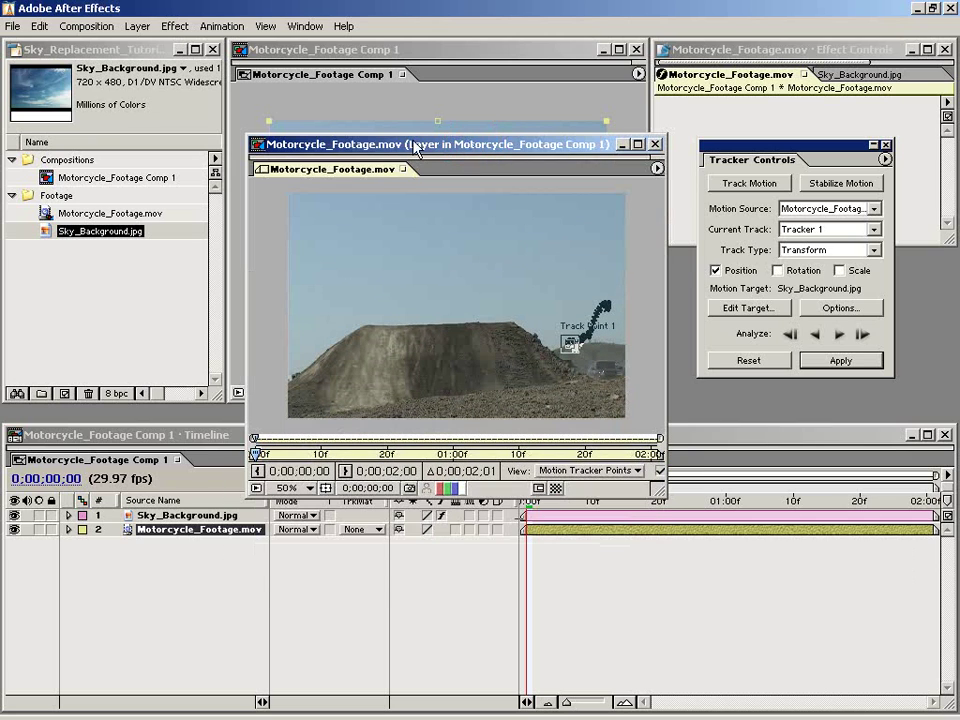
Step: Close the Layer view and expand the sky's Transform, undoing an anchor-point test
click(655, 145)
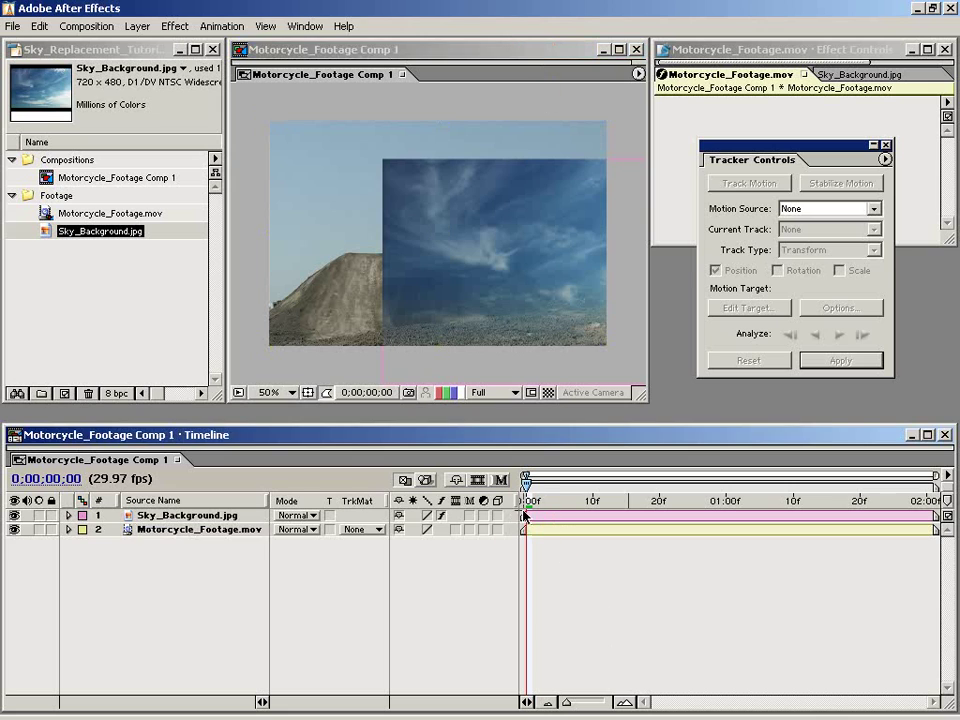
mouse_move(521, 505)
mouse_down()
mouse_move(810, 495)
mouse_move(900, 497)
mouse_move(555, 508)
mouse_move(921, 510)
mouse_move(525, 536)
mouse_up()
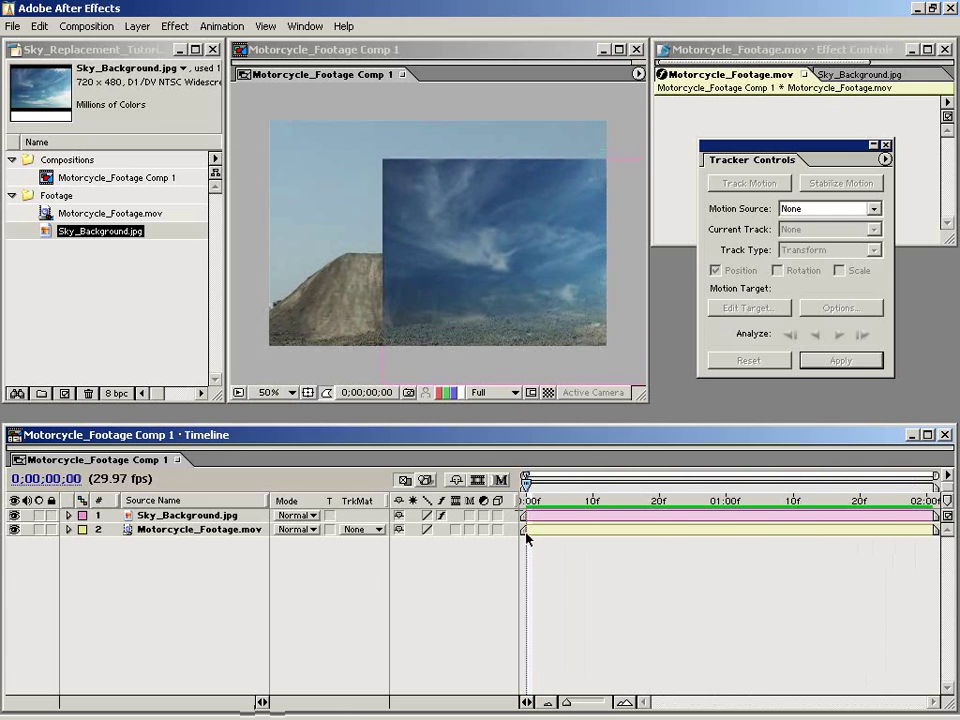
click(68, 516)
click(82, 544)
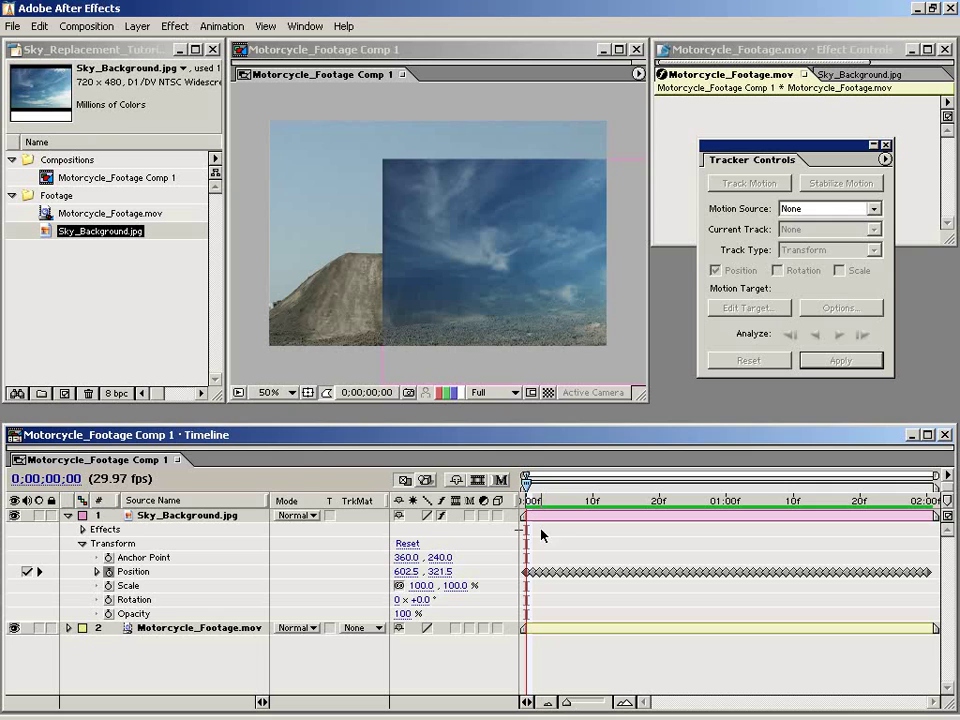
click(143, 557)
drag(407, 557, 546, 528)
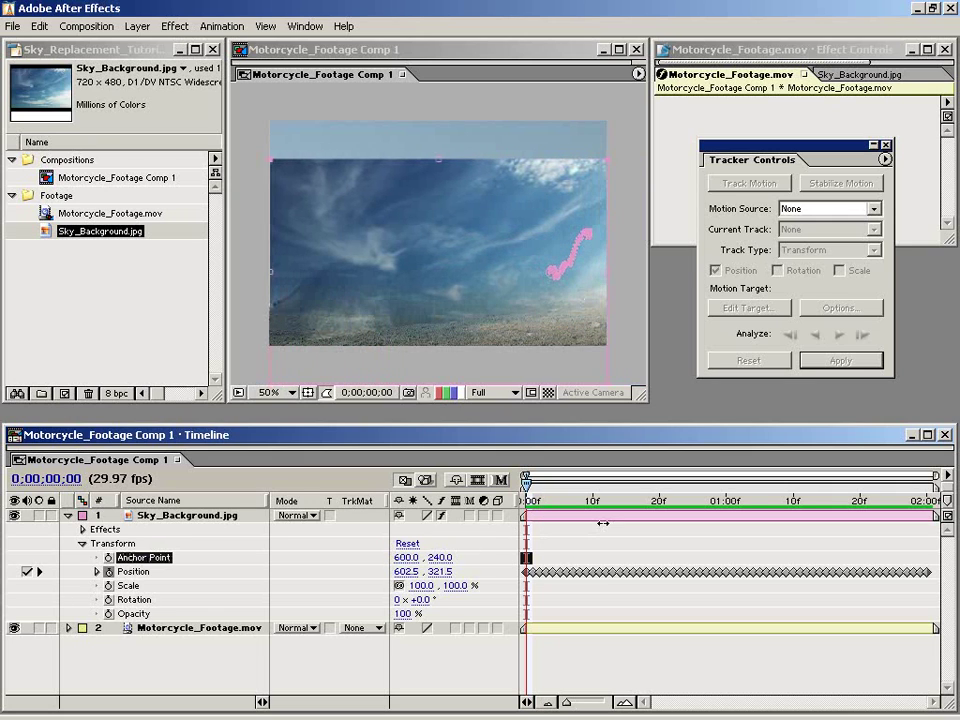
key(ctrl+z)
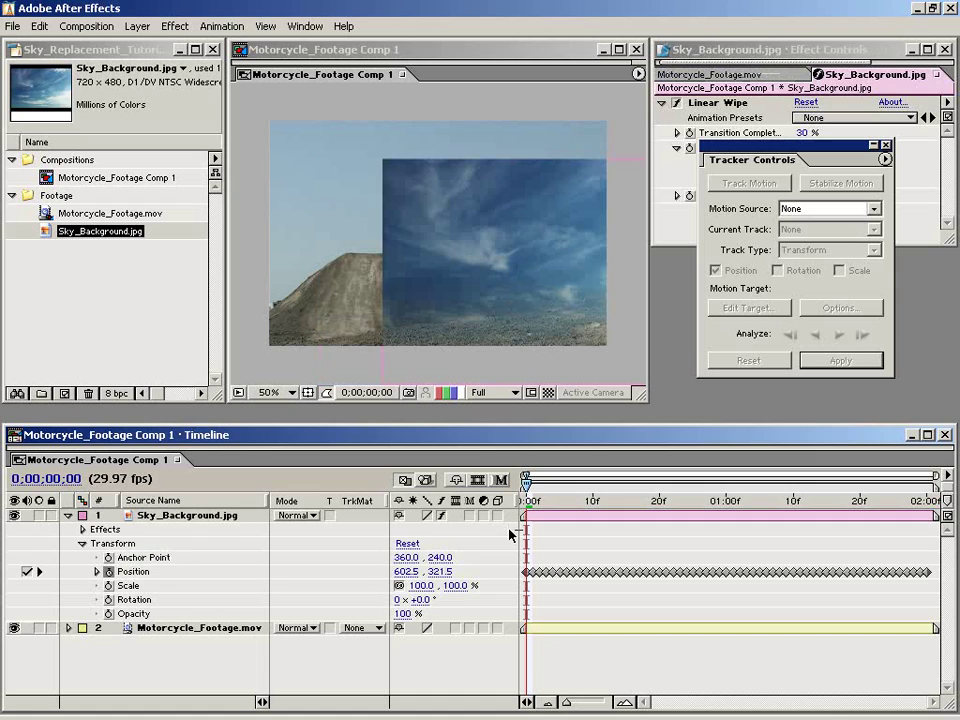
Step: Shift the sky's position keyframes up and left so clouds cover the frame top
click(134, 572)
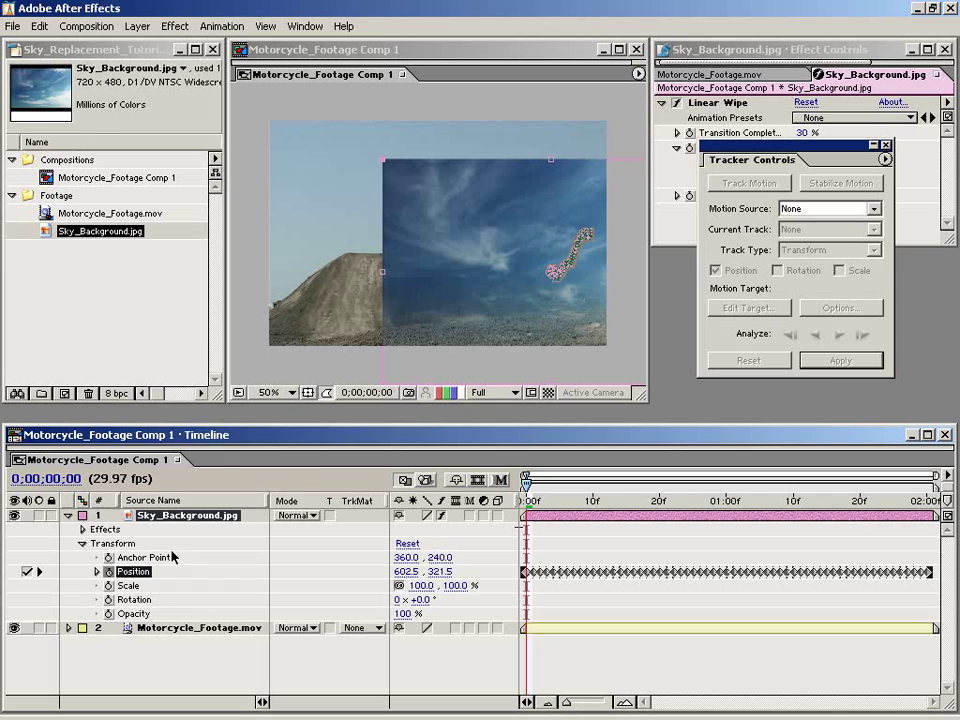
mouse_move(603, 306)
mouse_down()
mouse_move(490, 257)
mouse_move(495, 251)
mouse_up()
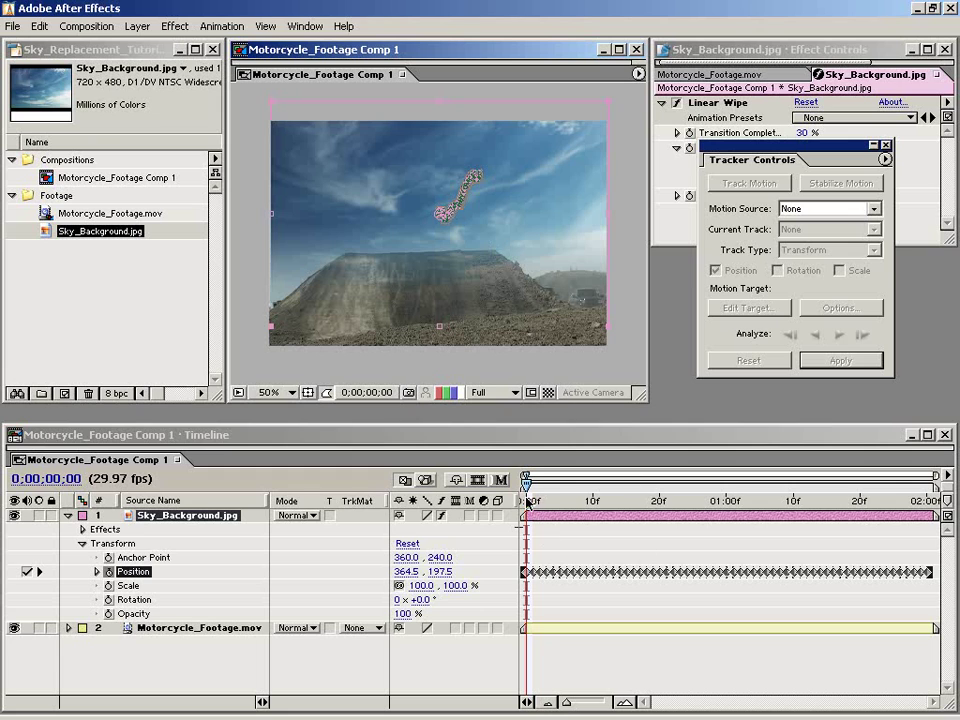
mouse_move(527, 500)
mouse_down()
mouse_move(943, 493)
mouse_move(750, 514)
mouse_move(868, 508)
mouse_move(579, 523)
mouse_move(846, 519)
mouse_move(761, 527)
mouse_move(586, 519)
mouse_up()
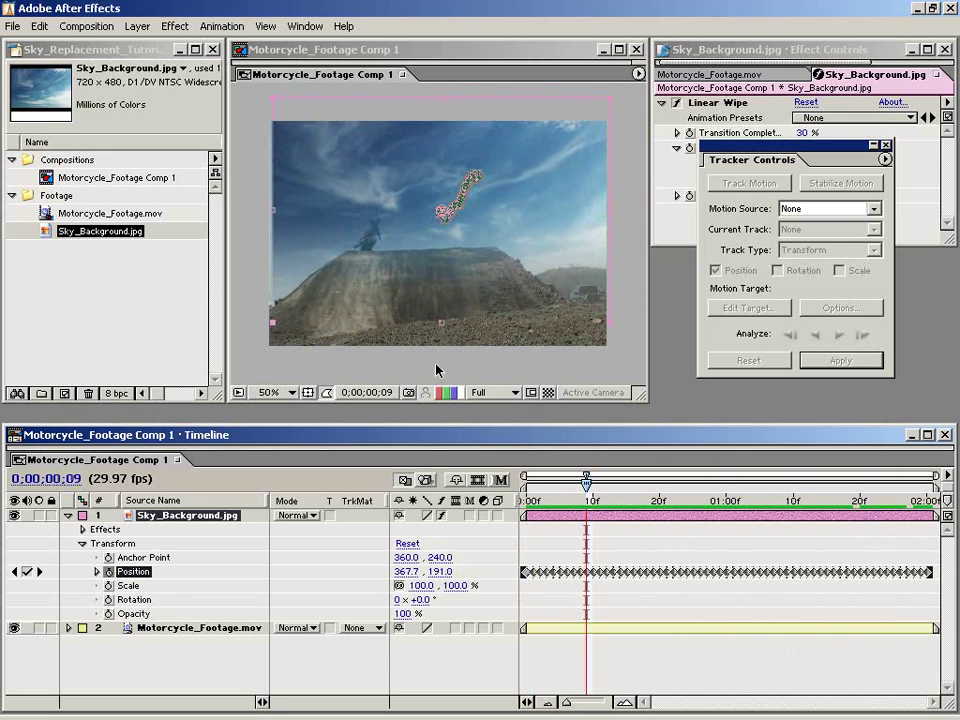
click(598, 242)
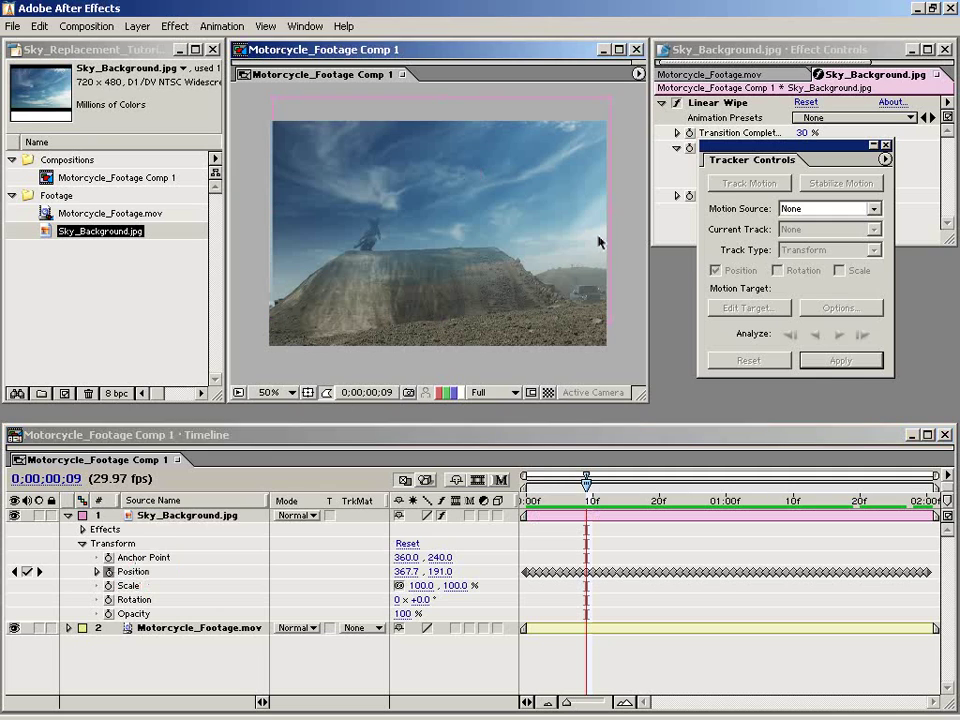
mouse_move(545, 261)
mouse_down()
mouse_move(507, 246)
mouse_move(510, 226)
mouse_up()
click(125, 571)
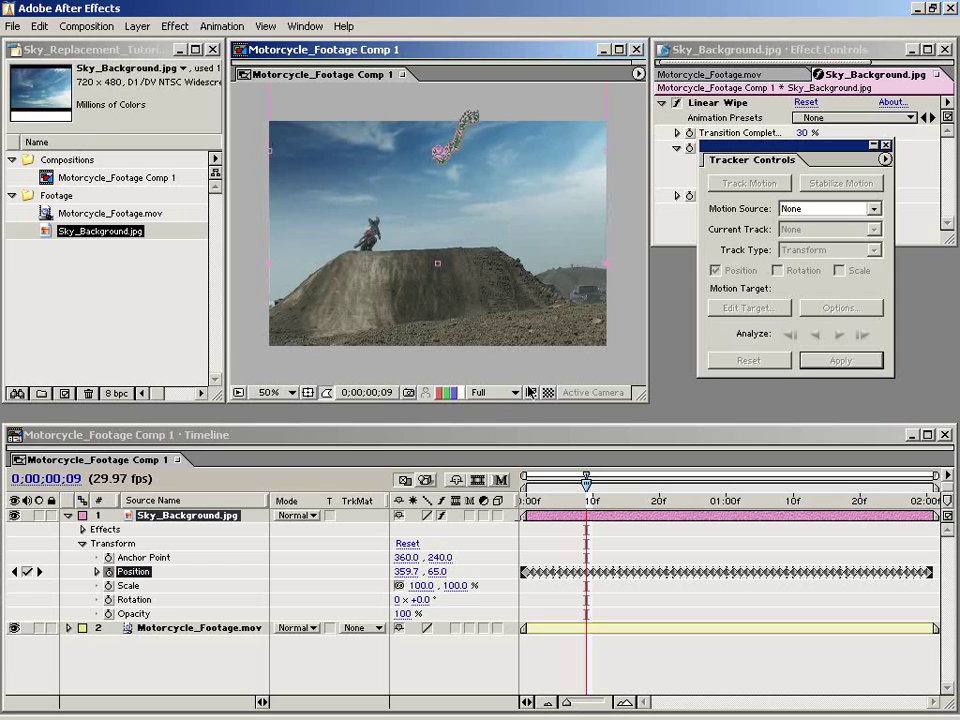
click(605, 628)
drag(589, 500, 860, 500)
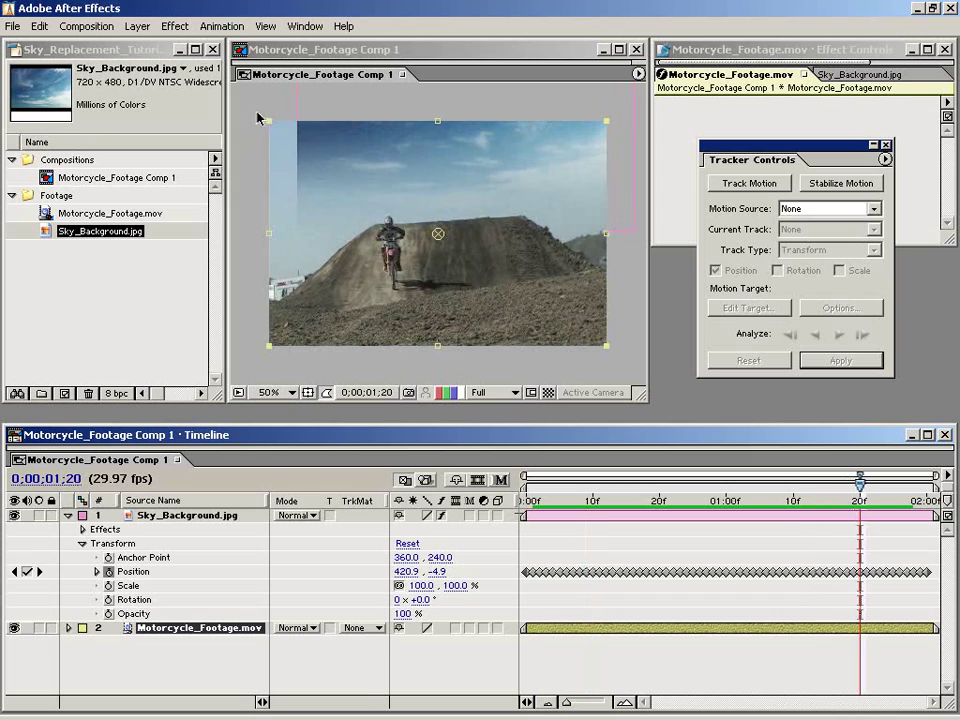
Step: Scale Sky_Background to 121% with the viewer at 25%, then scrub to check coverage
key(comma)
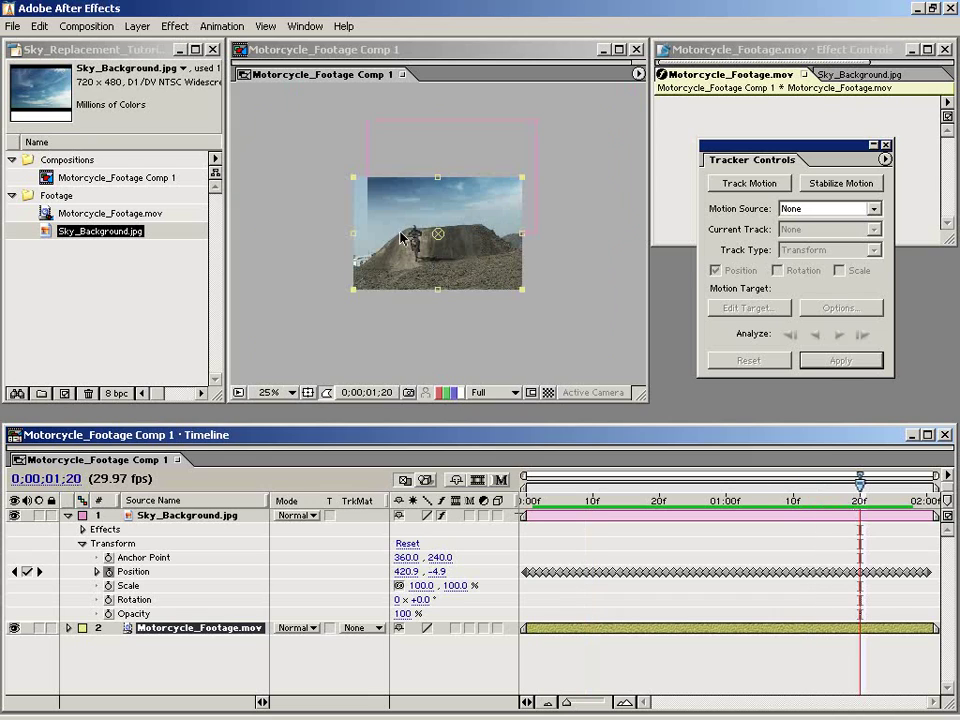
click(535, 291)
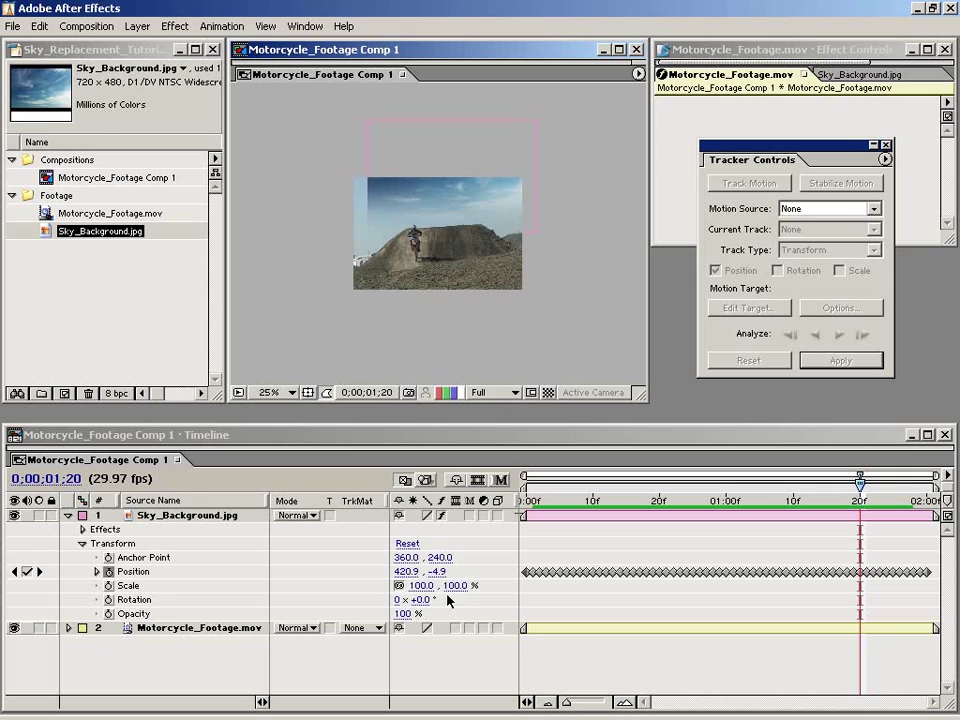
drag(453, 590, 468, 576)
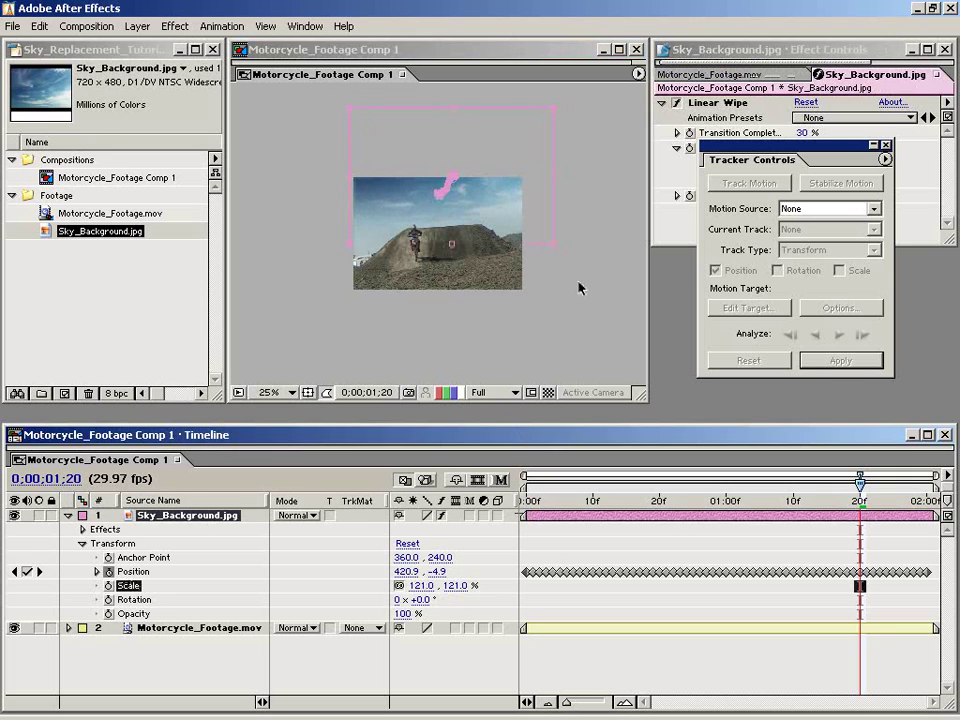
click(443, 272)
key(period)
mouse_move(527, 510)
mouse_down()
mouse_move(561, 500)
mouse_move(786, 500)
mouse_move(939, 516)
mouse_move(760, 480)
mouse_up()
Step: At frame 19, zoom to 100% on the rider and toggle the sky layer off and on
click(652, 500)
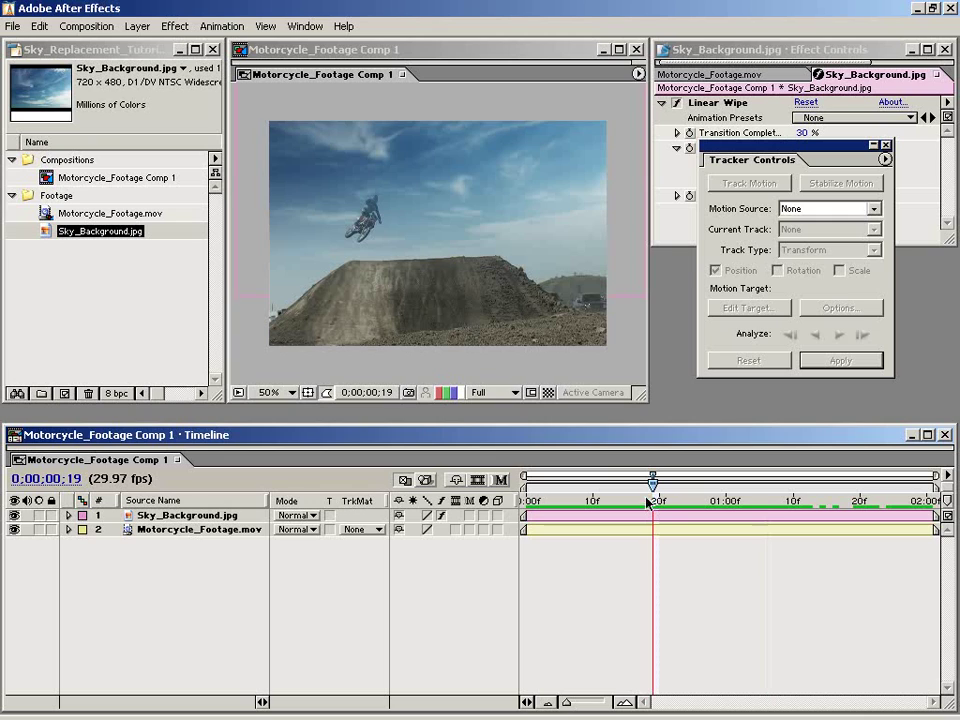
key(period)
drag(320, 228, 390, 240)
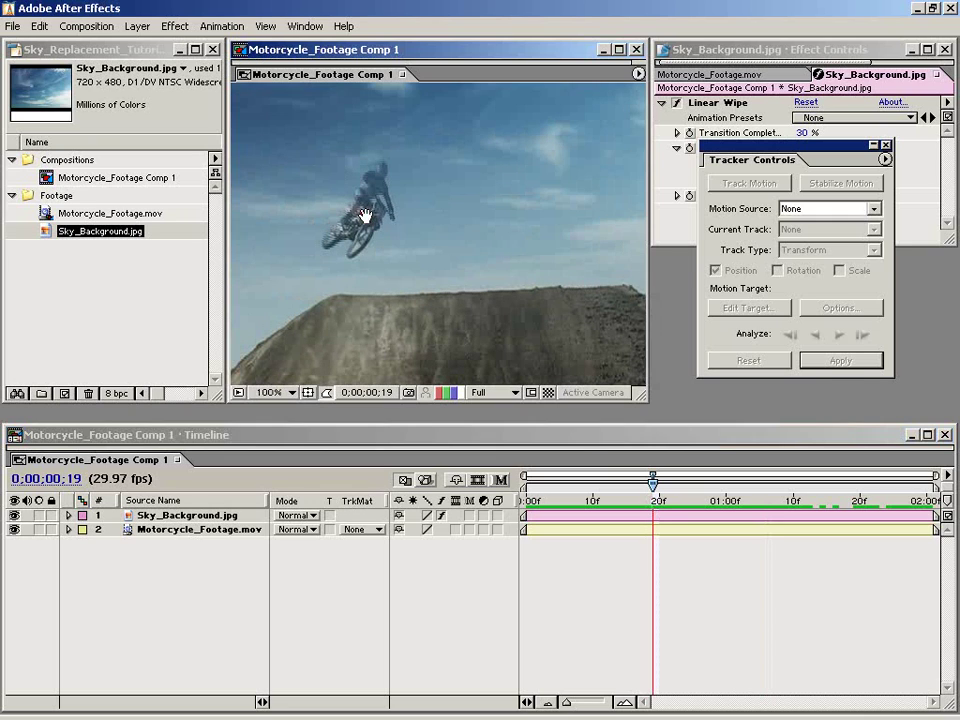
click(14, 515)
click(14, 515)
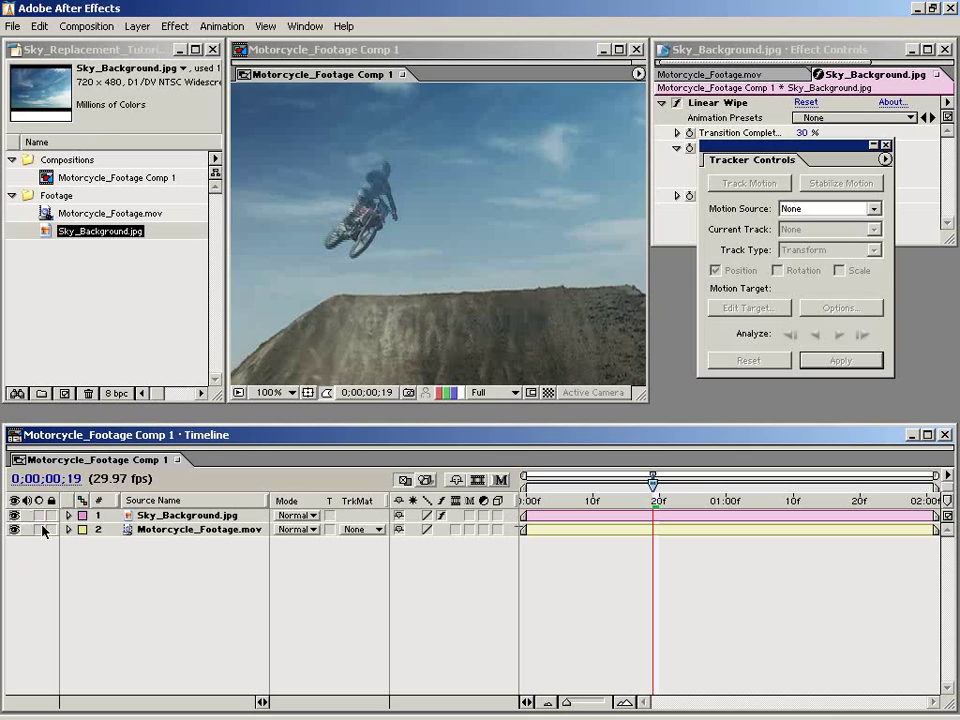
Step: Zoom back out to 50% and hide Sky_Background to reveal the original plain sky
click(207, 519)
key(comma)
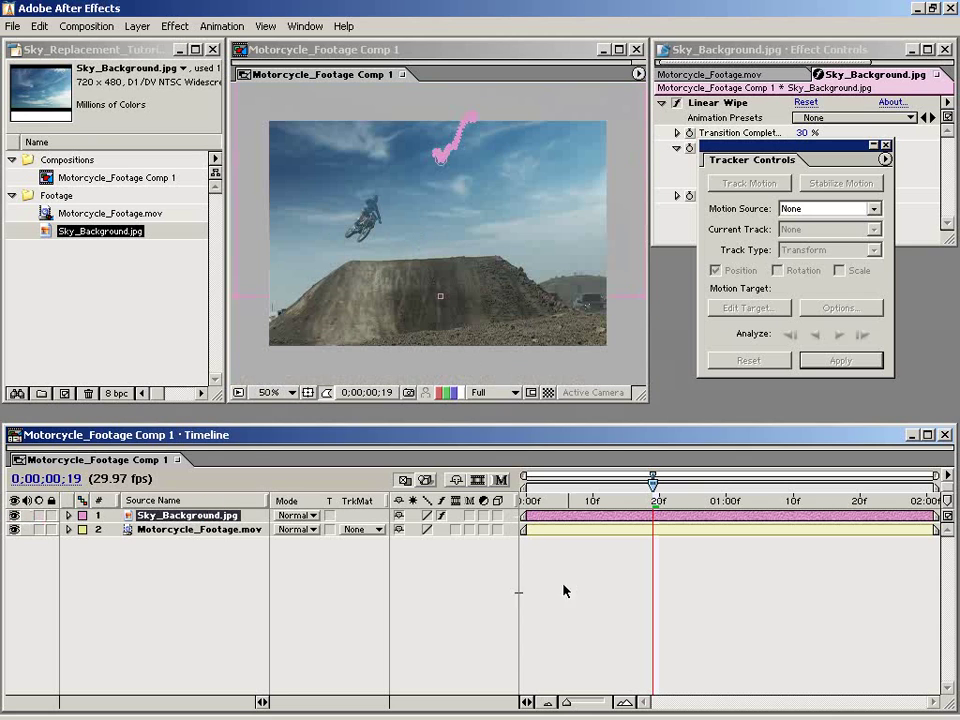
click(563, 591)
click(180, 529)
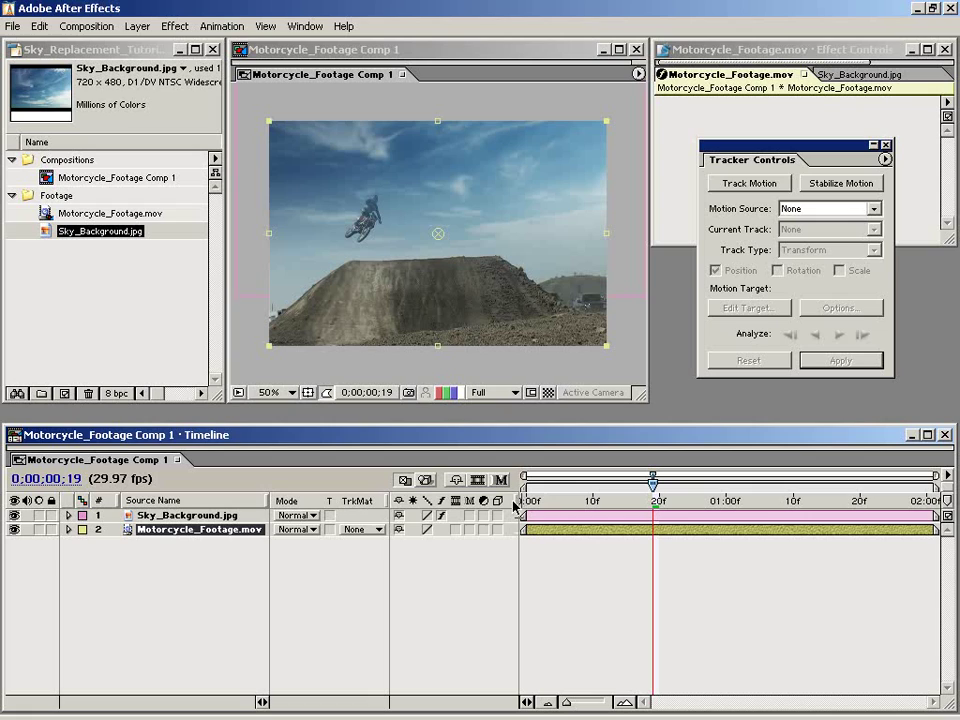
click(157, 600)
click(14, 515)
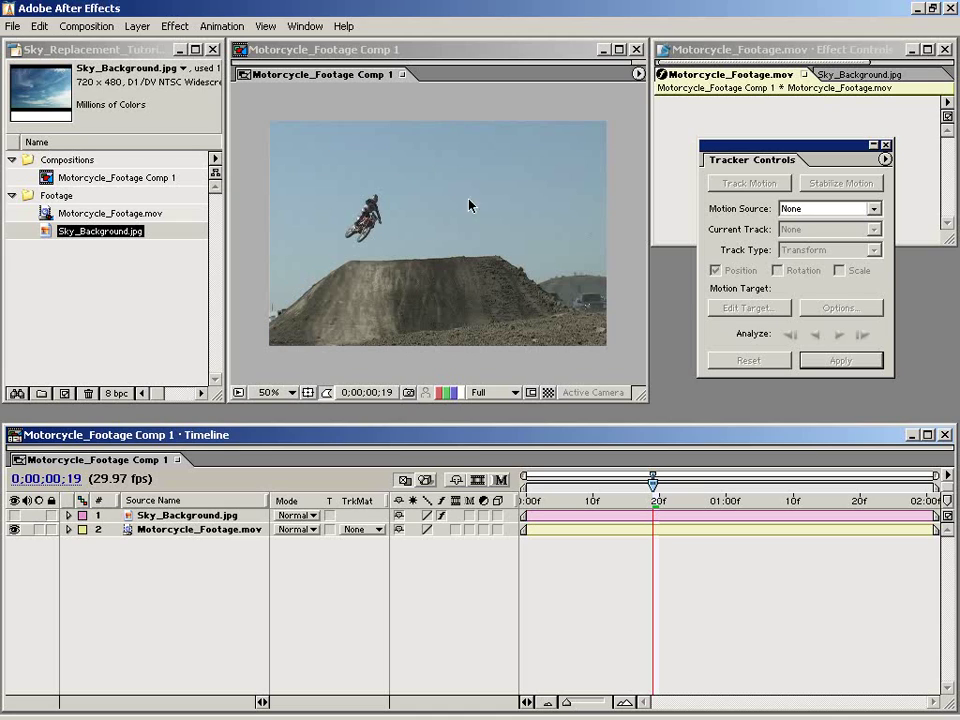
Step: Show the sky layer again and duplicate Motorcycle_Footage.mov with Ctrl+D
click(14, 515)
click(252, 530)
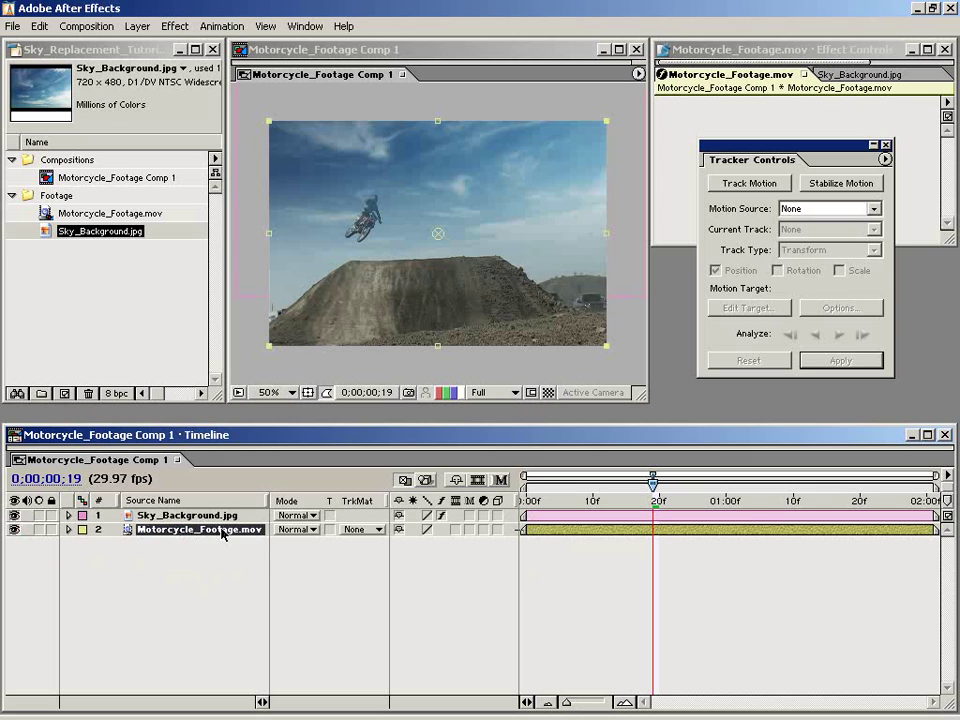
key(ctrl+d)
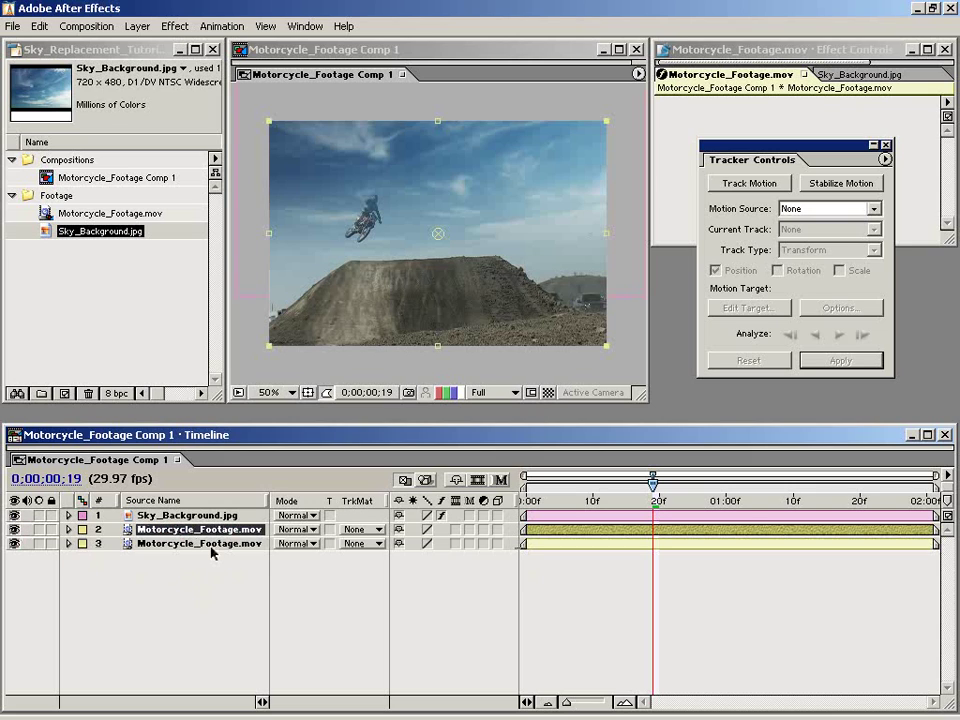
Step: Move the footage copy to the top of the layer stack and shift it sideways
click(205, 570)
click(172, 531)
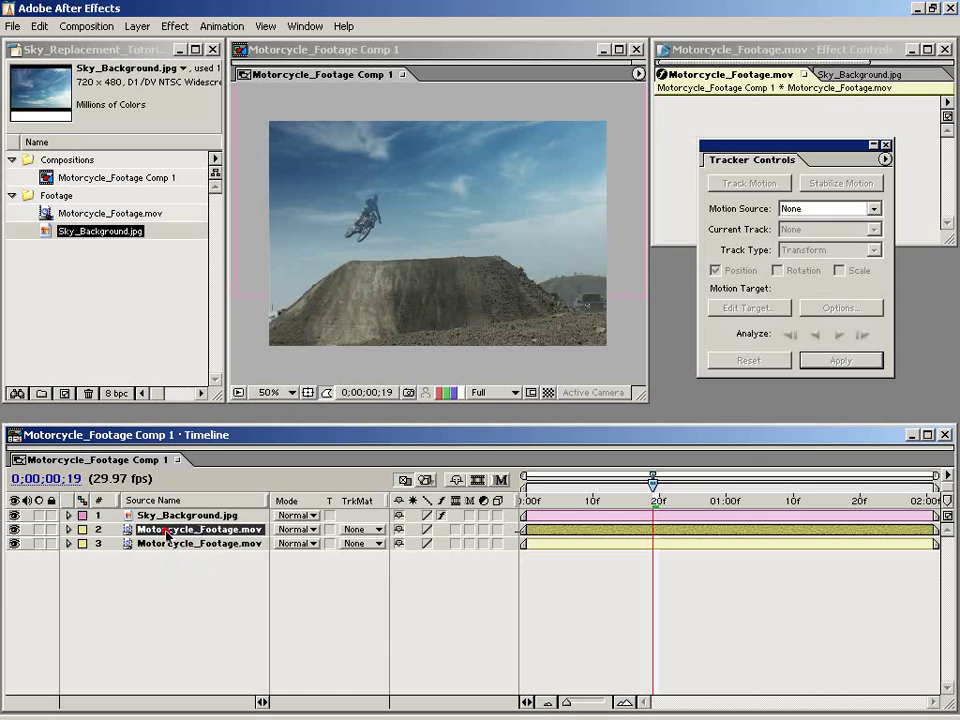
drag(157, 536, 141, 515)
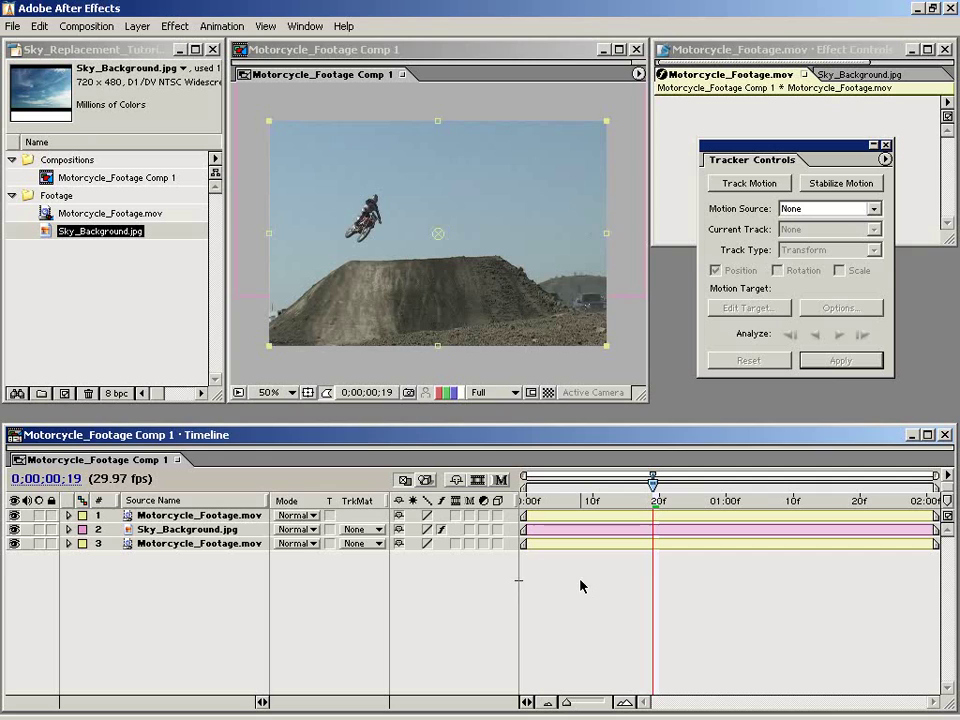
drag(414, 321, 573, 352)
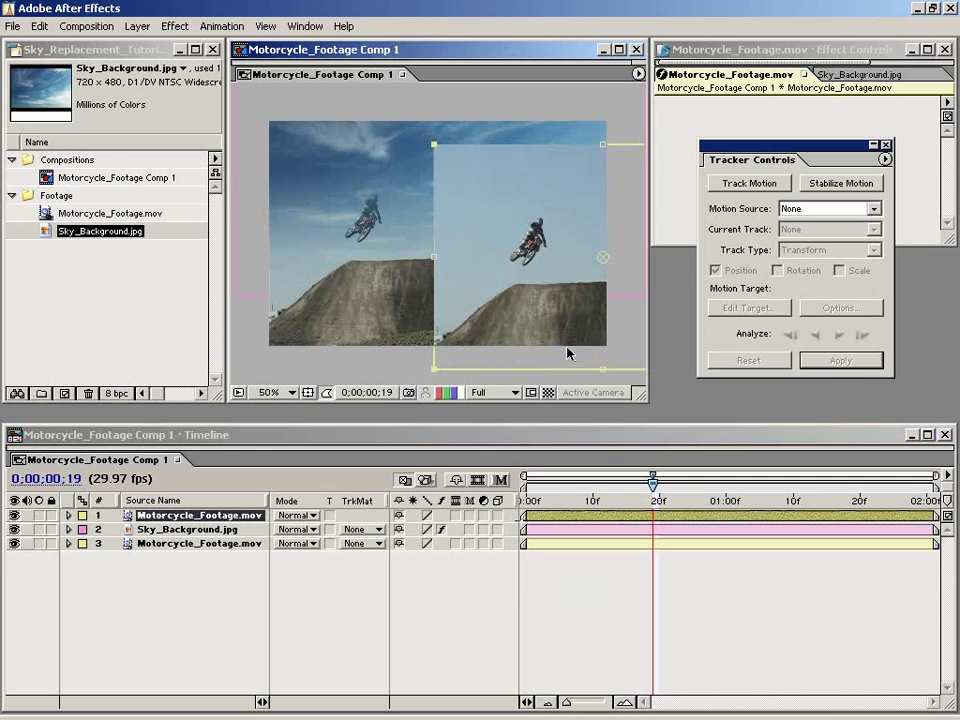
Step: Restore the copy's position and apply a Color Key sampling its blue sky, tolerance 50
key(ctrl+z)
click(175, 26)
mouse_move(190, 229)
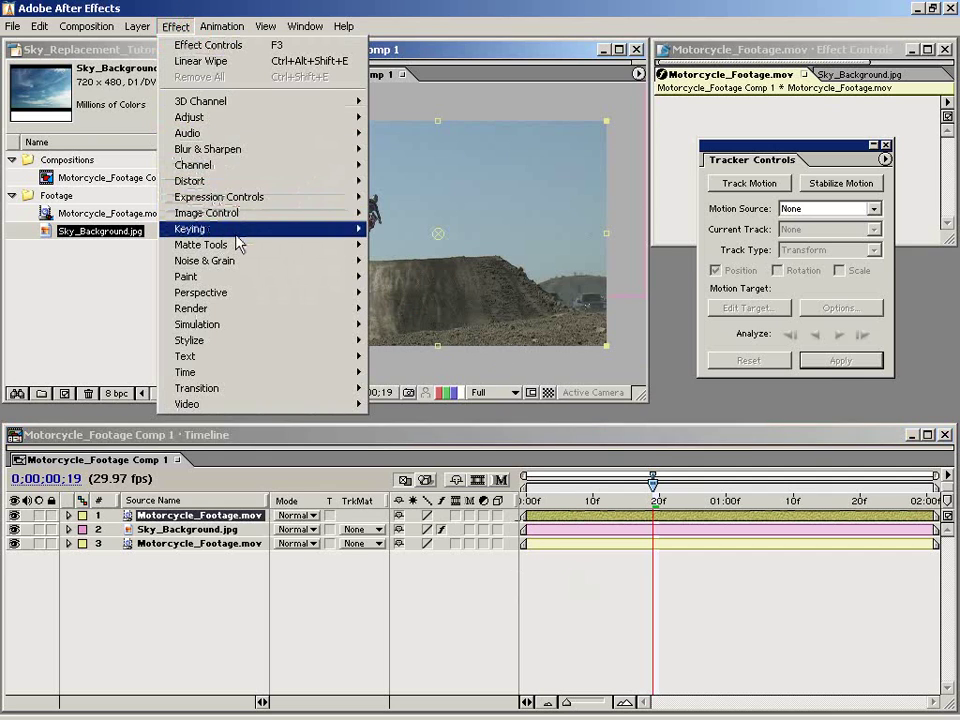
click(417, 261)
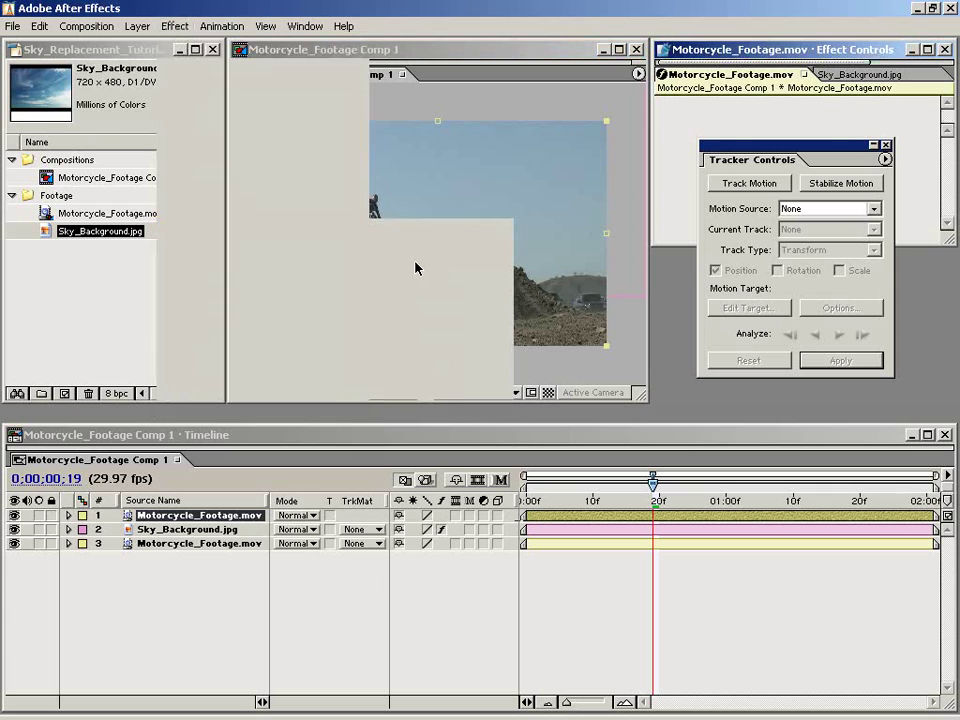
drag(827, 150, 858, 282)
click(827, 132)
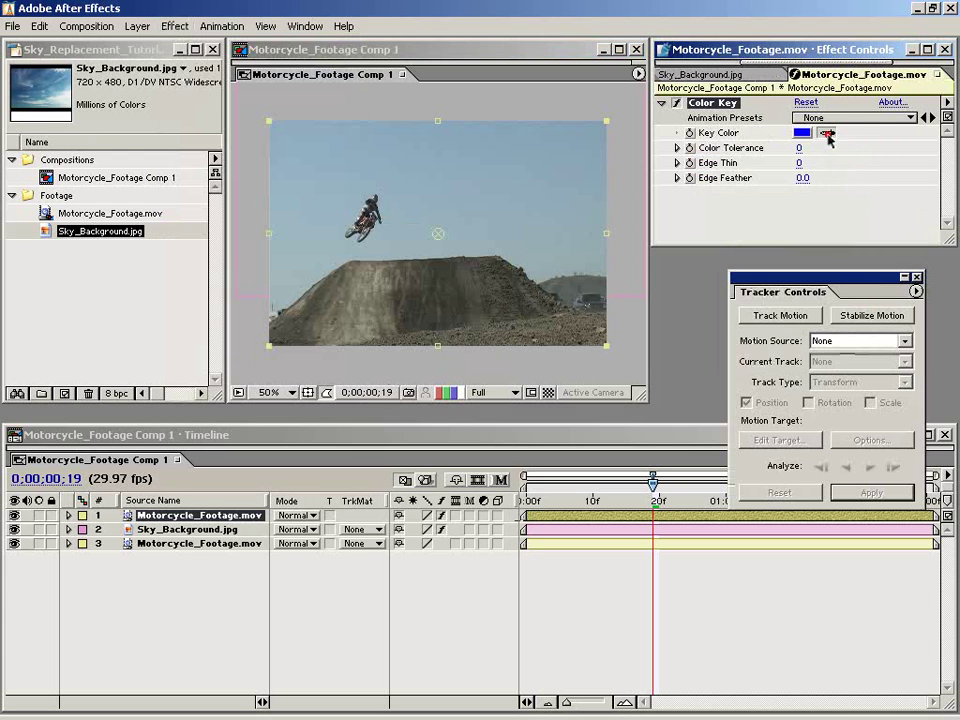
click(399, 186)
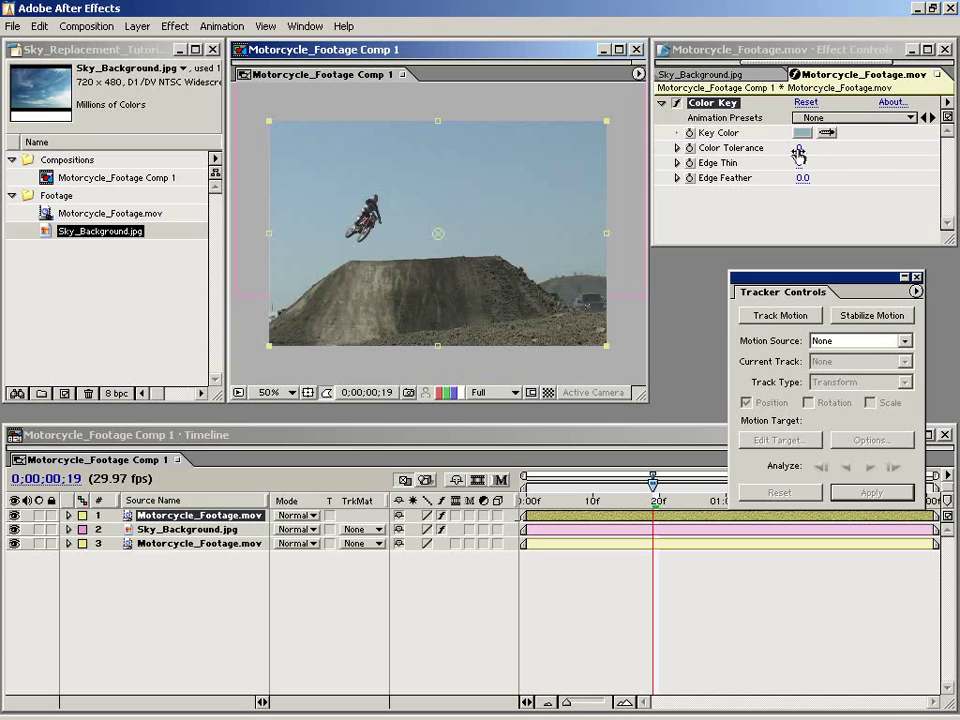
drag(799, 152, 818, 147)
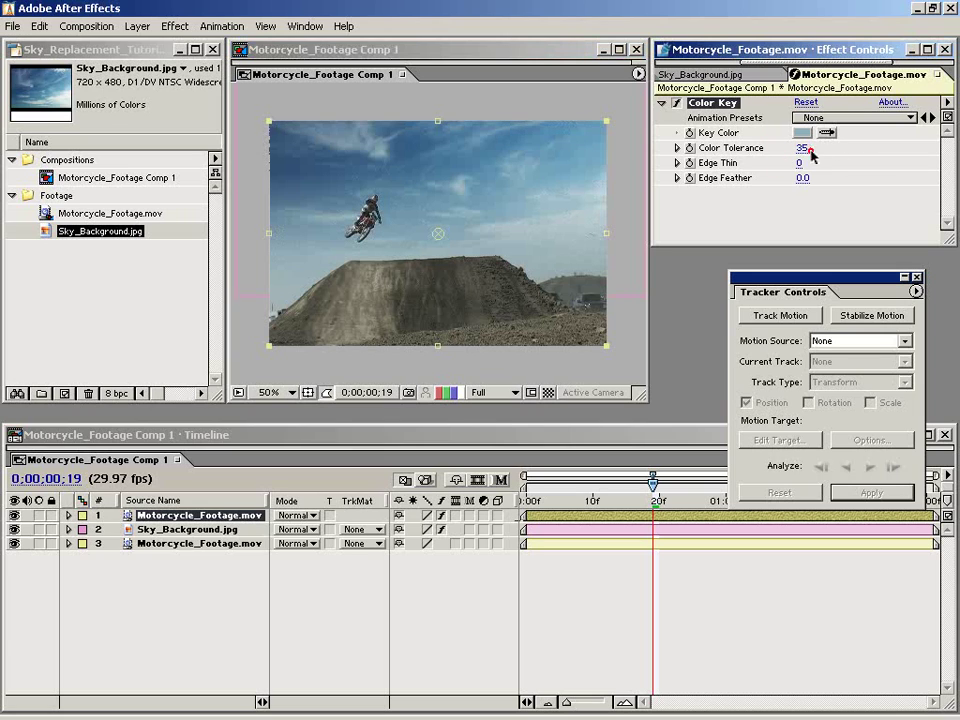
click(803, 148)
text(50)
key(Return)
Step: Compare the keyed result at 100% by toggling the top layer, then play the footage
key(period)
drag(336, 261, 444, 265)
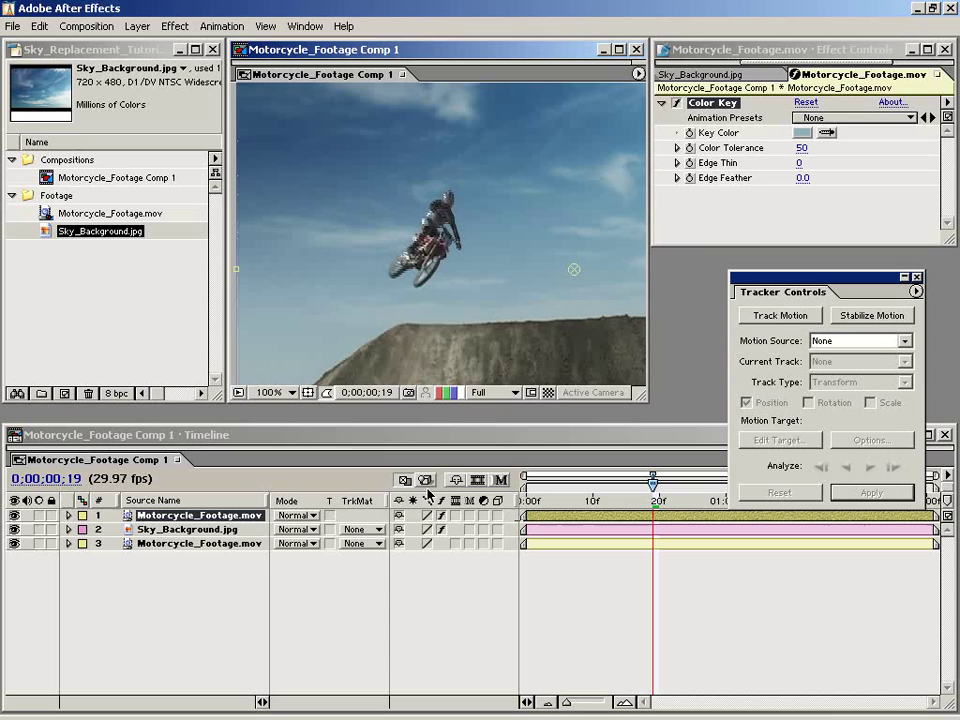
click(14, 515)
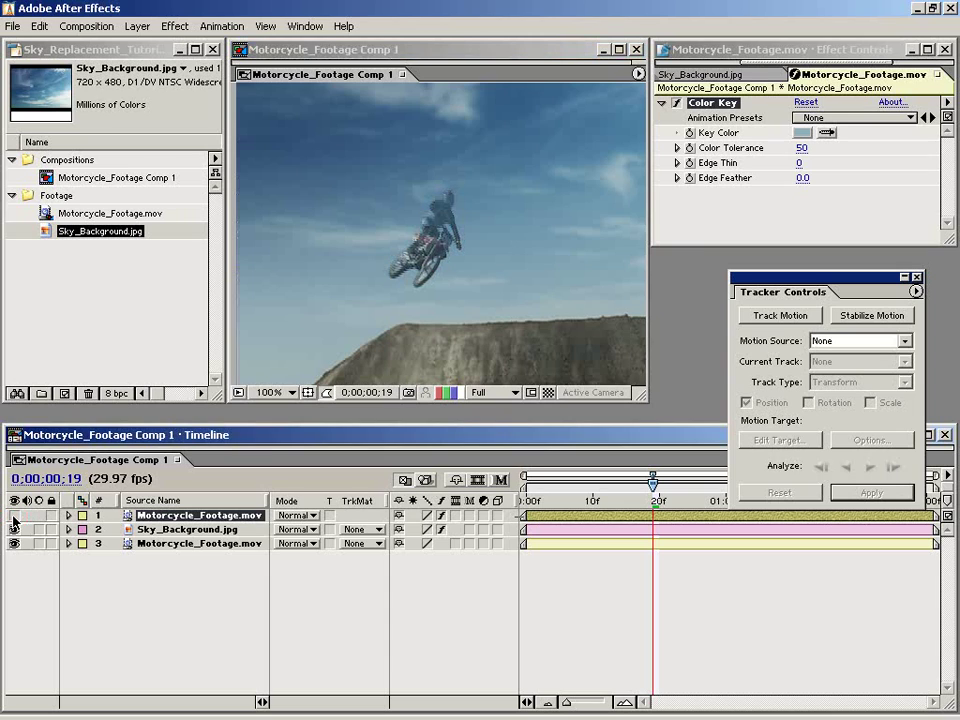
click(14, 515)
click(14, 515)
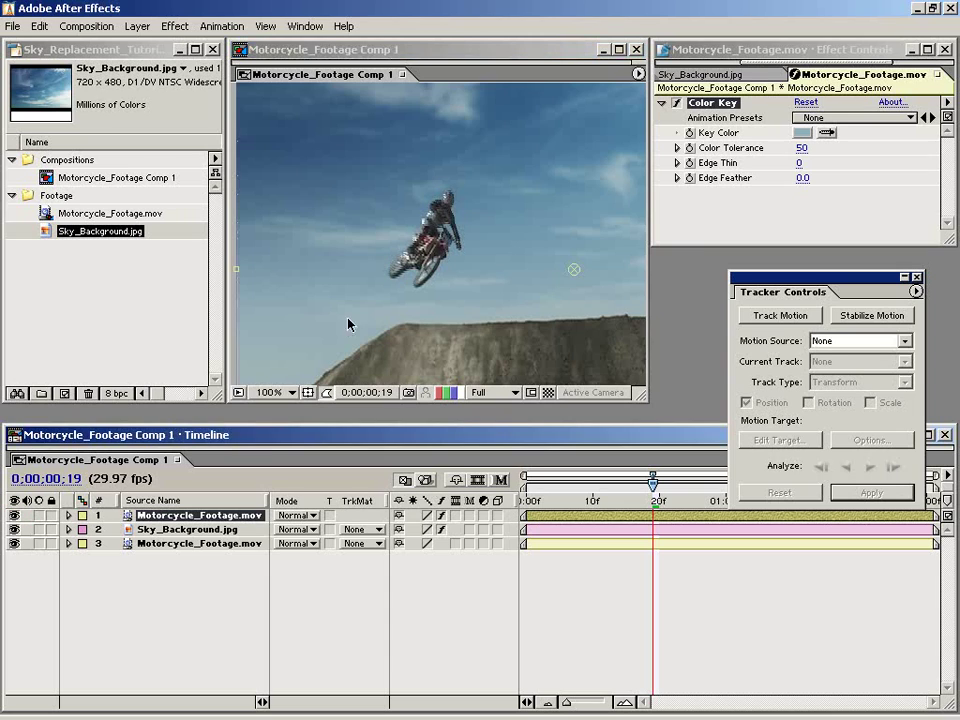
key(comma)
key(space)
key(space)
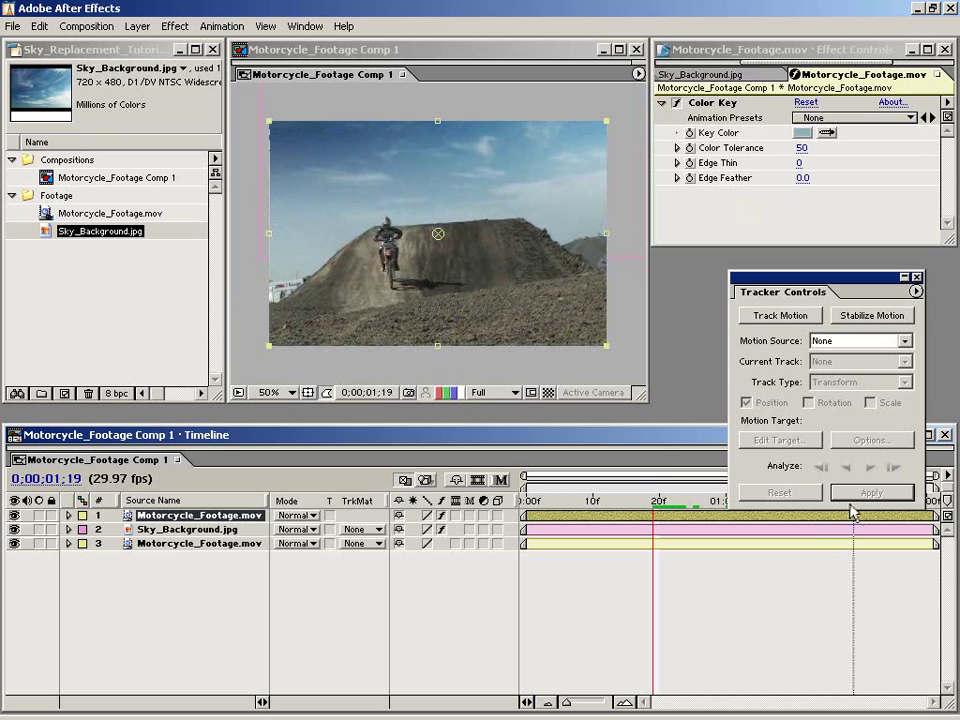
Step: Raise the Color Key's Color Tolerance to 55
click(801, 148)
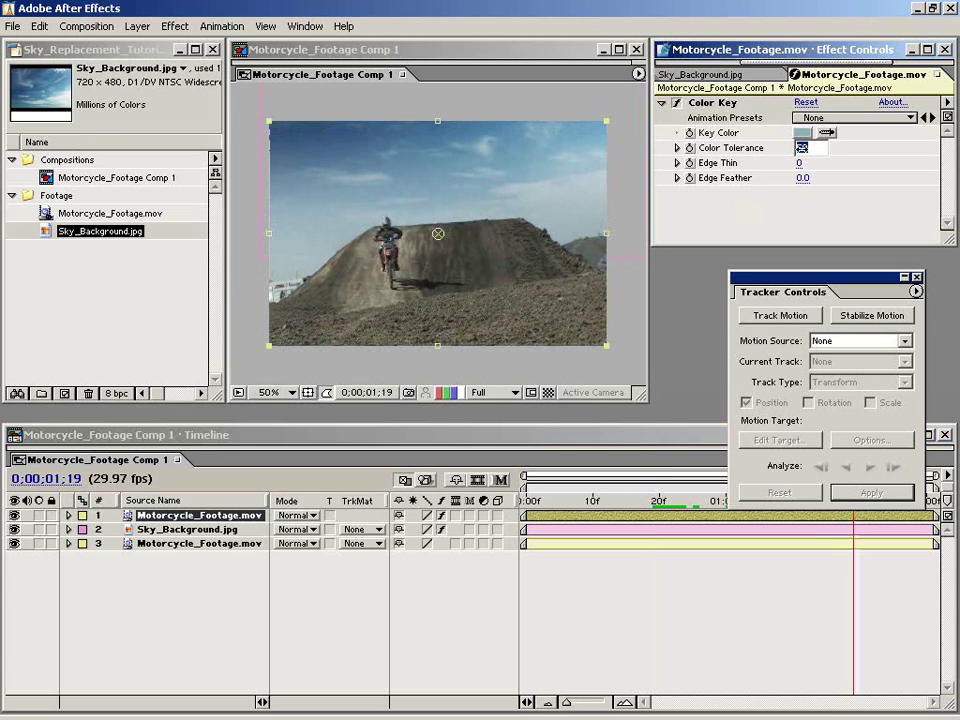
text(55)
key(Return)
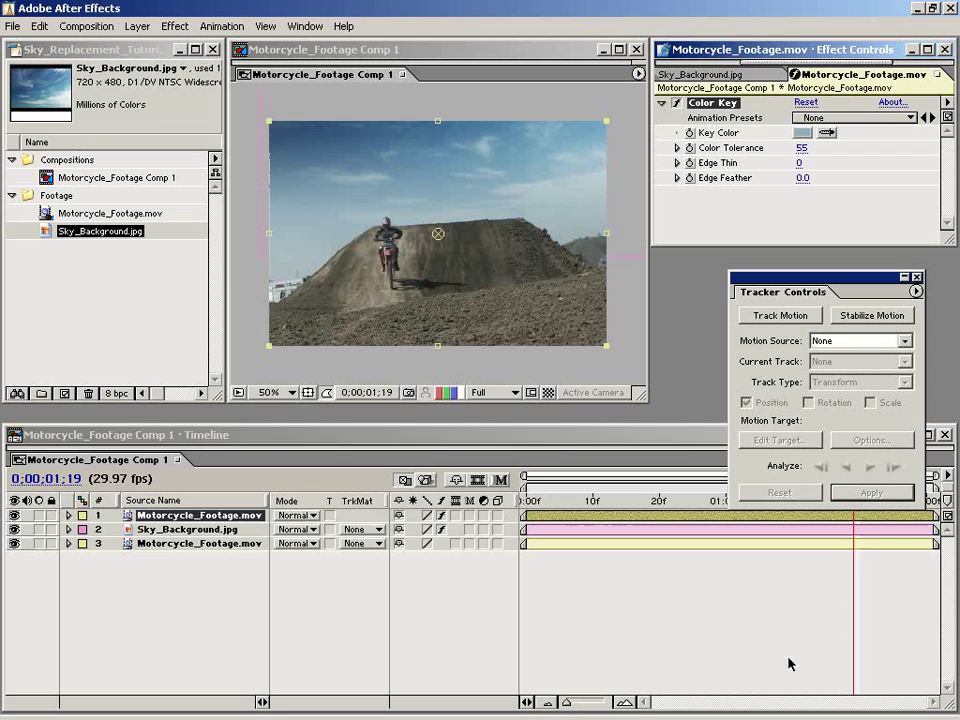
click(789, 664)
drag(821, 276, 827, 227)
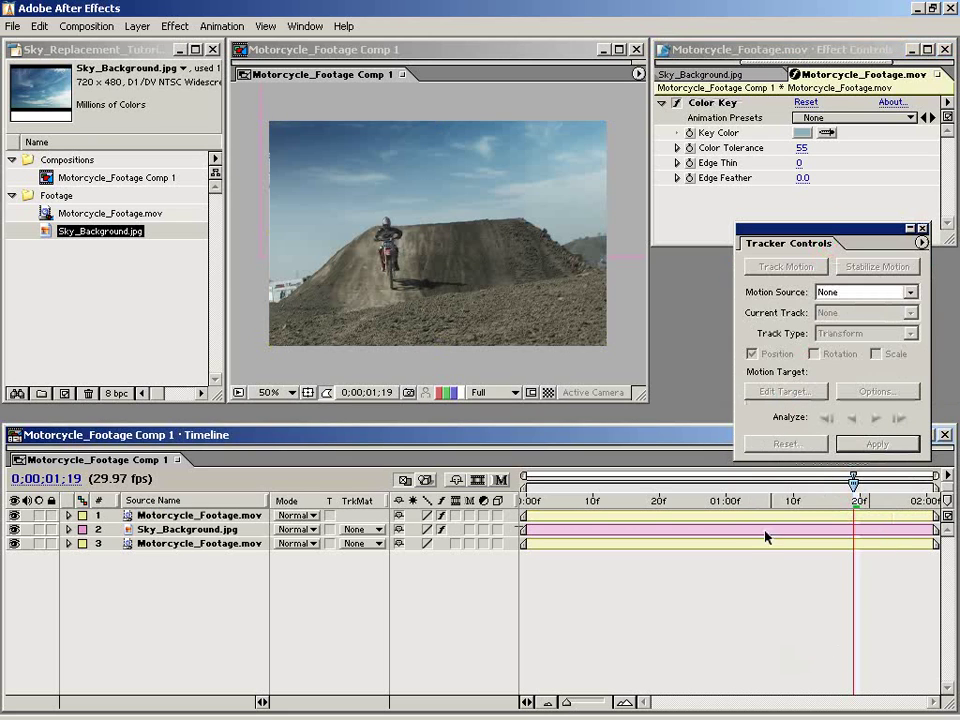
Step: Show Time Controls, RAM Preview the keyed composite, then stop back at frame 0
mouse_move(776, 499)
mouse_down()
mouse_move(648, 500)
mouse_move(538, 526)
mouse_move(675, 508)
mouse_up()
click(306, 26)
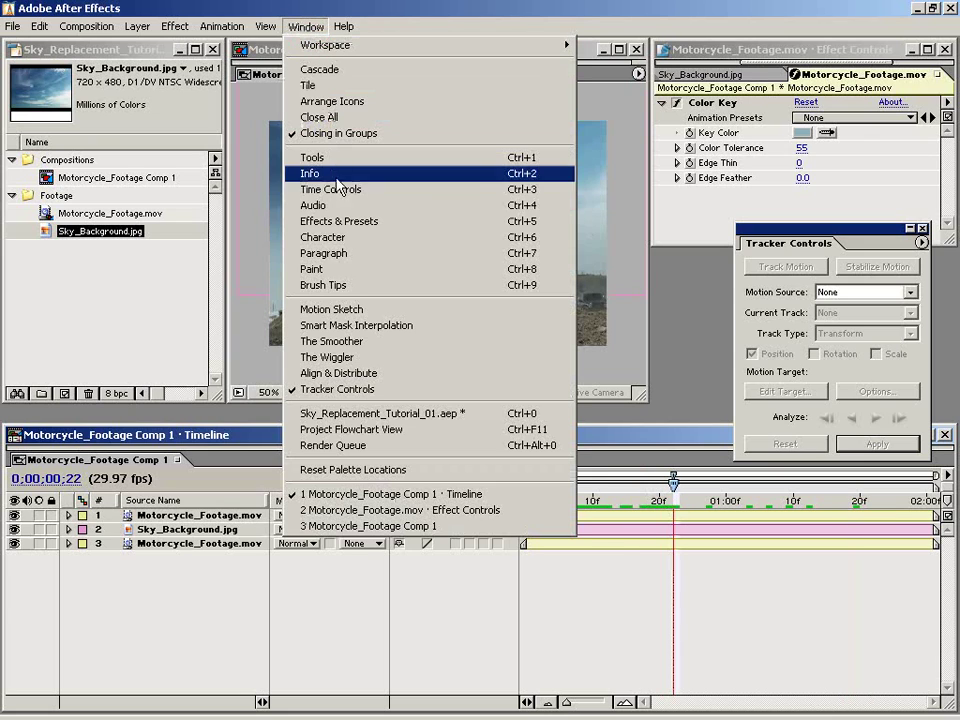
click(368, 189)
click(917, 81)
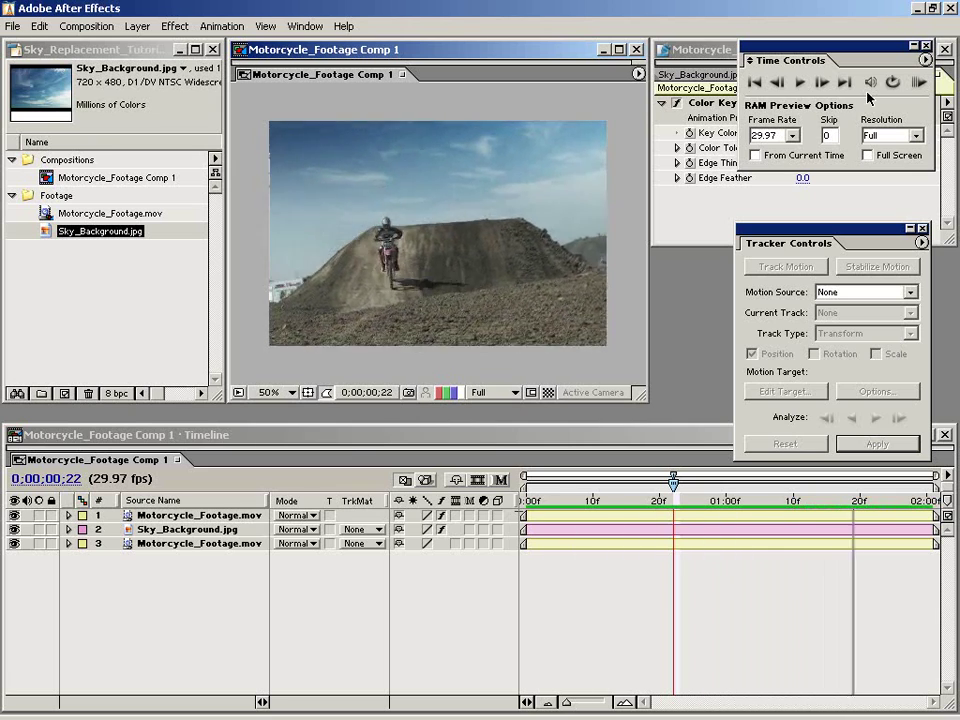
click(517, 510)
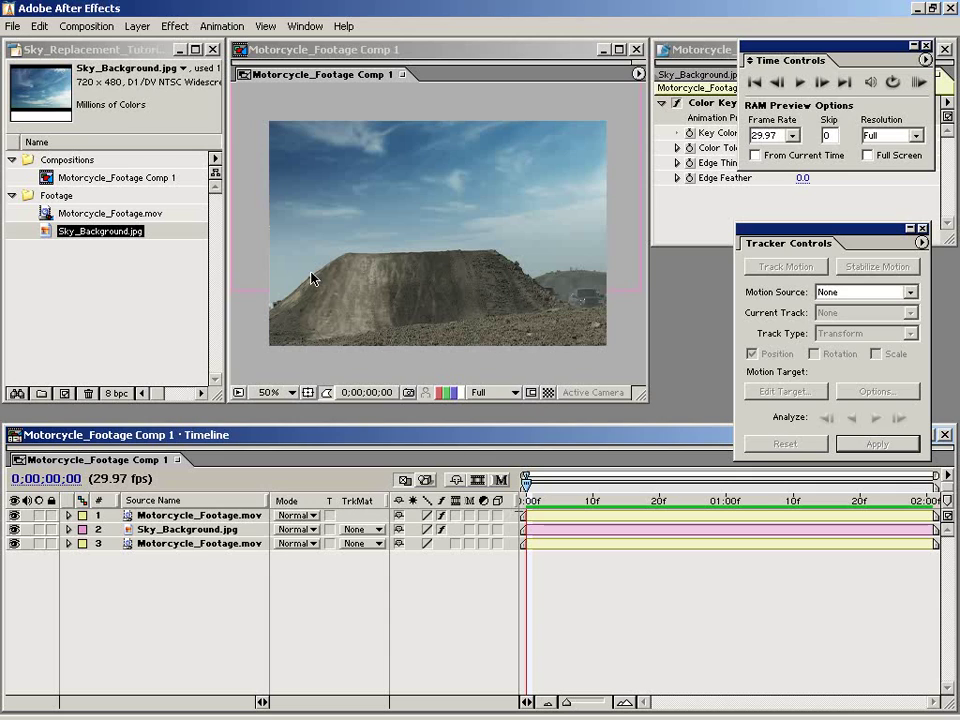
Step: Create a new Adjustment Layer on top and apply the Curves effect to it
click(137, 26)
mouse_move(148, 45)
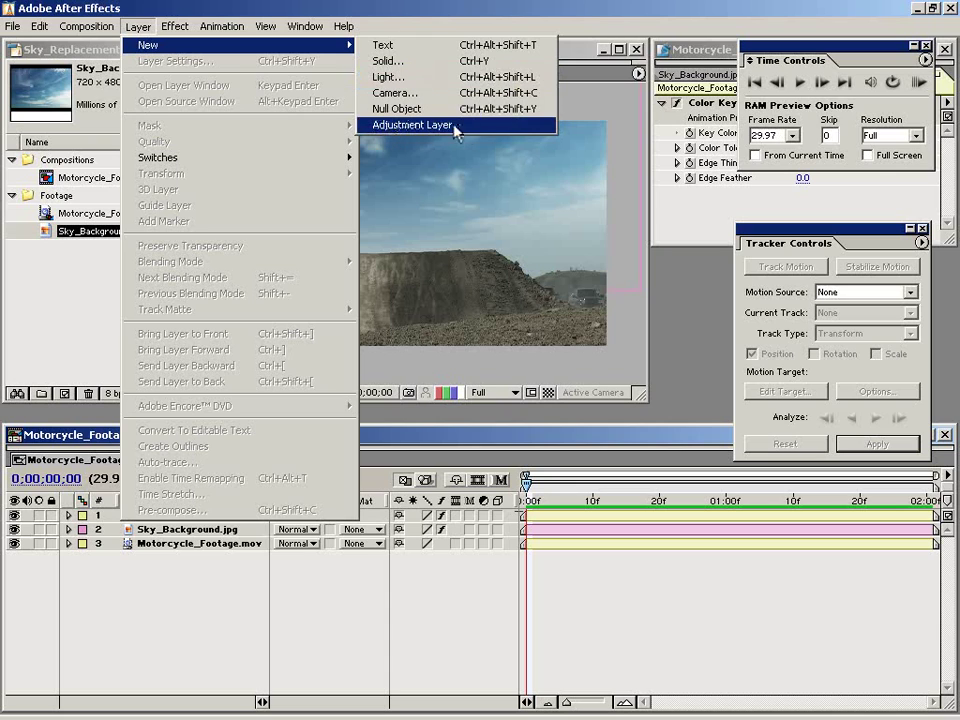
click(467, 127)
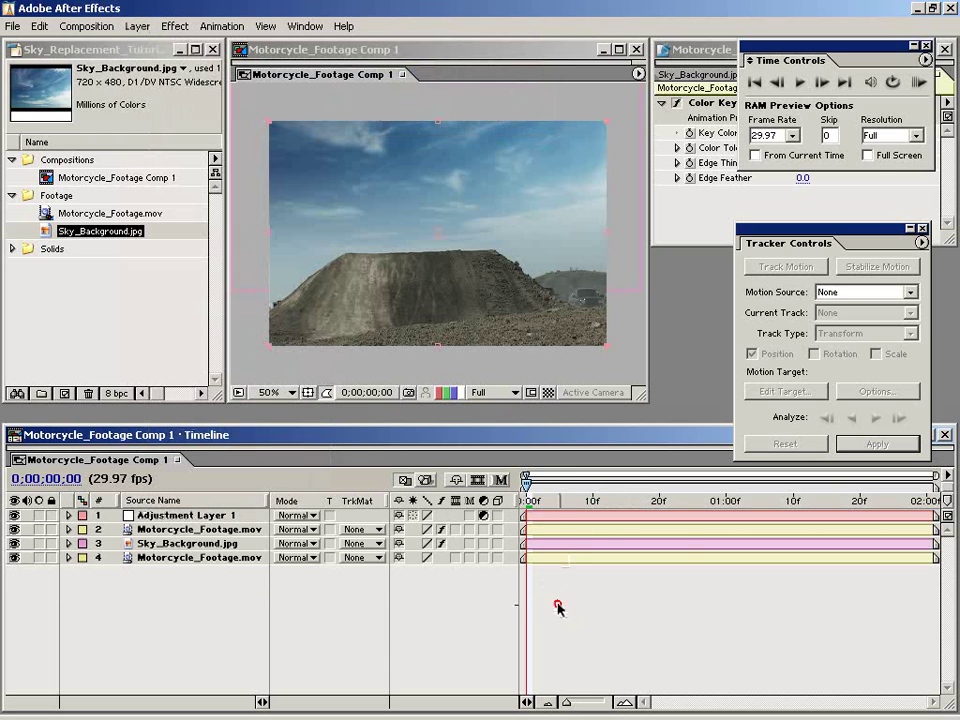
mouse_move(531, 500)
mouse_down()
mouse_move(787, 505)
mouse_move(692, 505)
mouse_up()
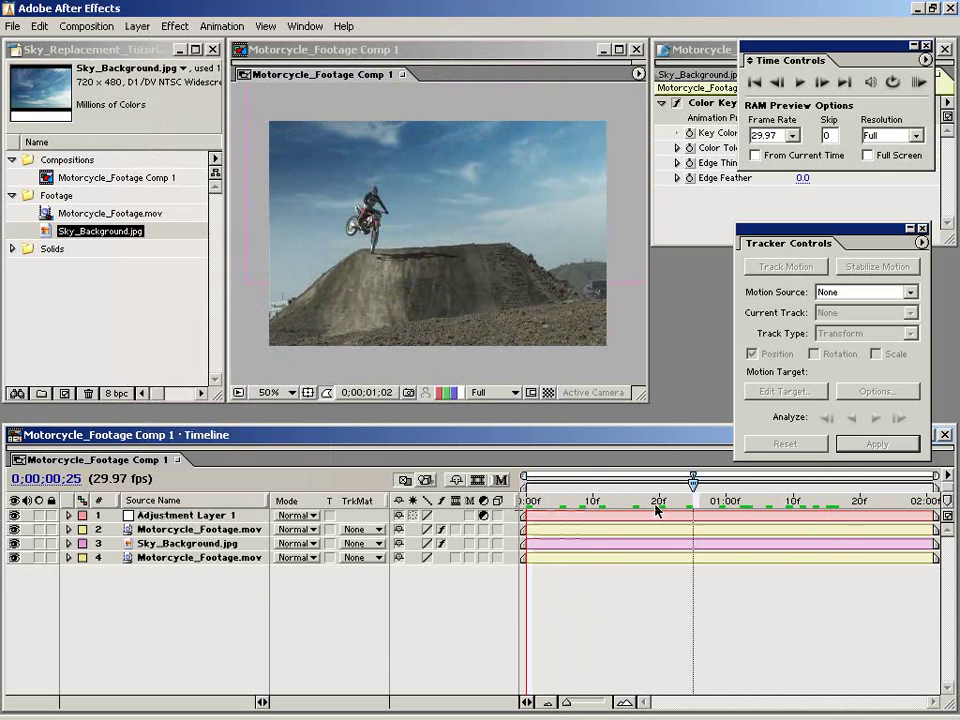
click(576, 514)
click(176, 26)
mouse_move(220, 117)
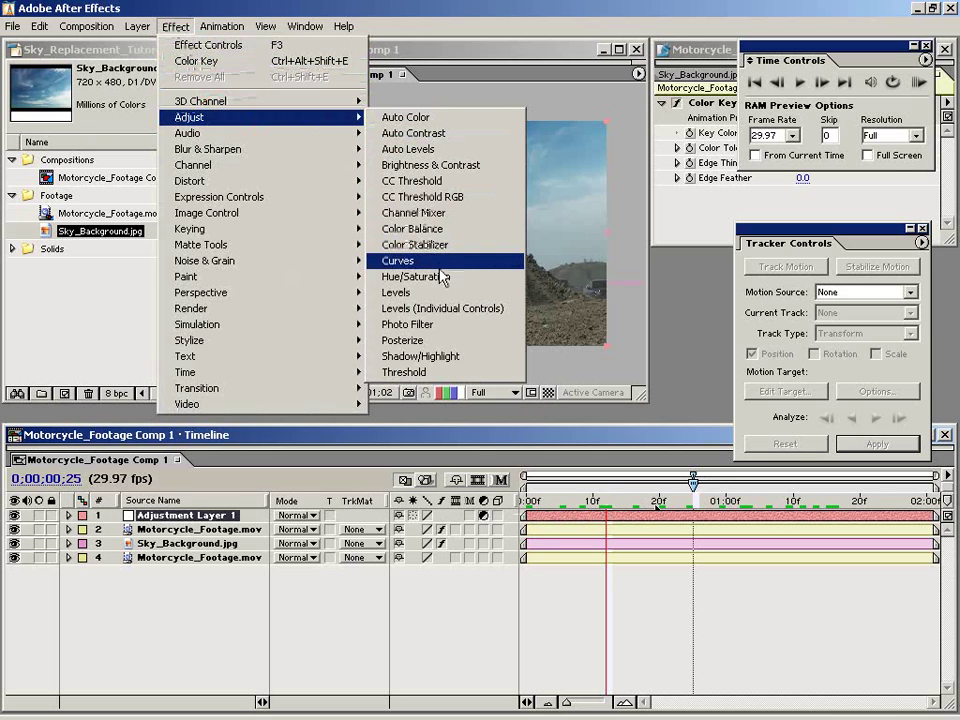
click(405, 264)
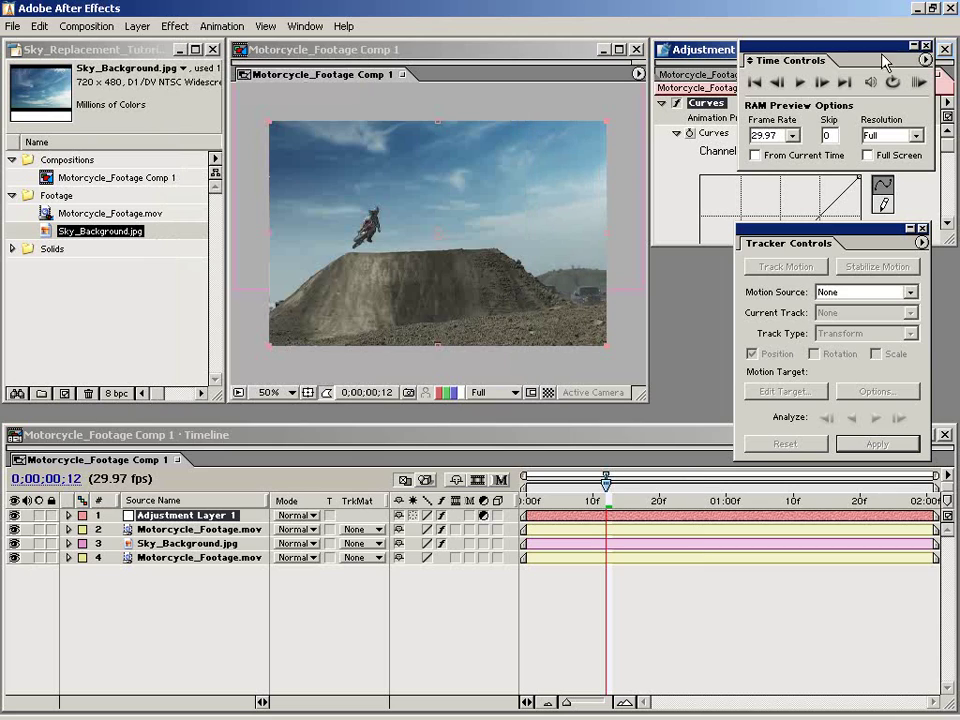
Step: Enlarge Effect Controls and bend the RGB curve into a contrast S-curve
click(926, 47)
drag(828, 240, 868, 382)
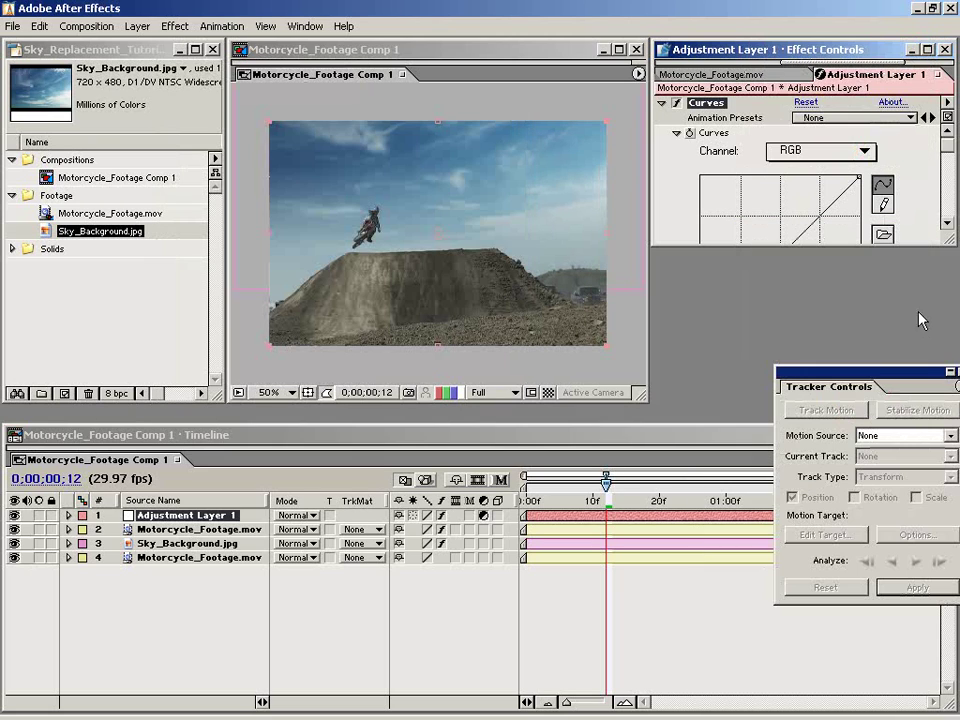
drag(943, 362, 948, 366)
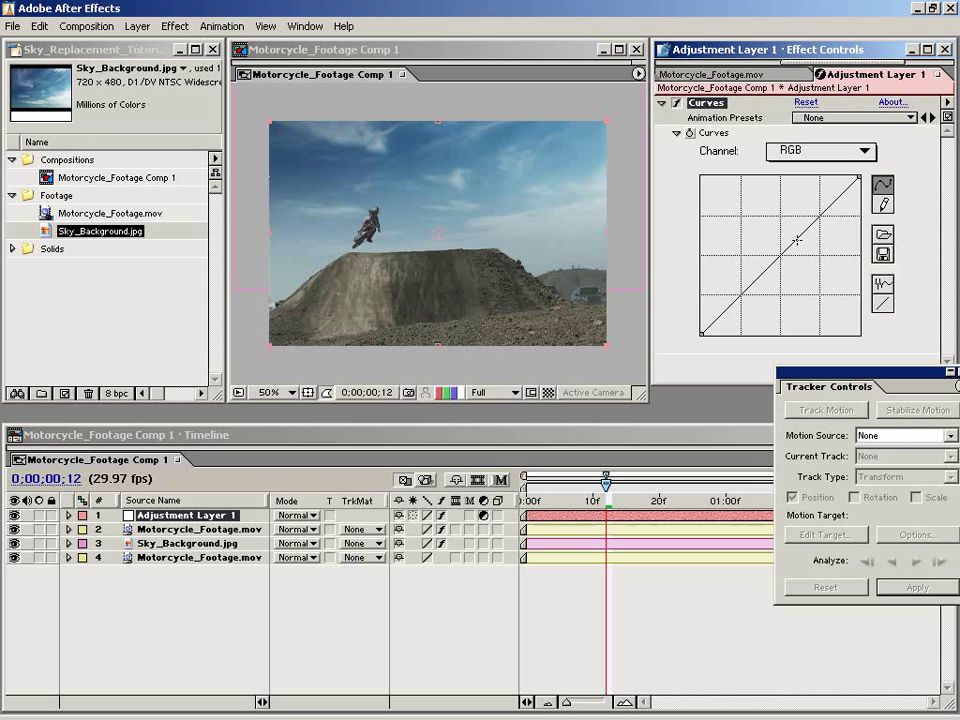
drag(795, 242, 790, 236)
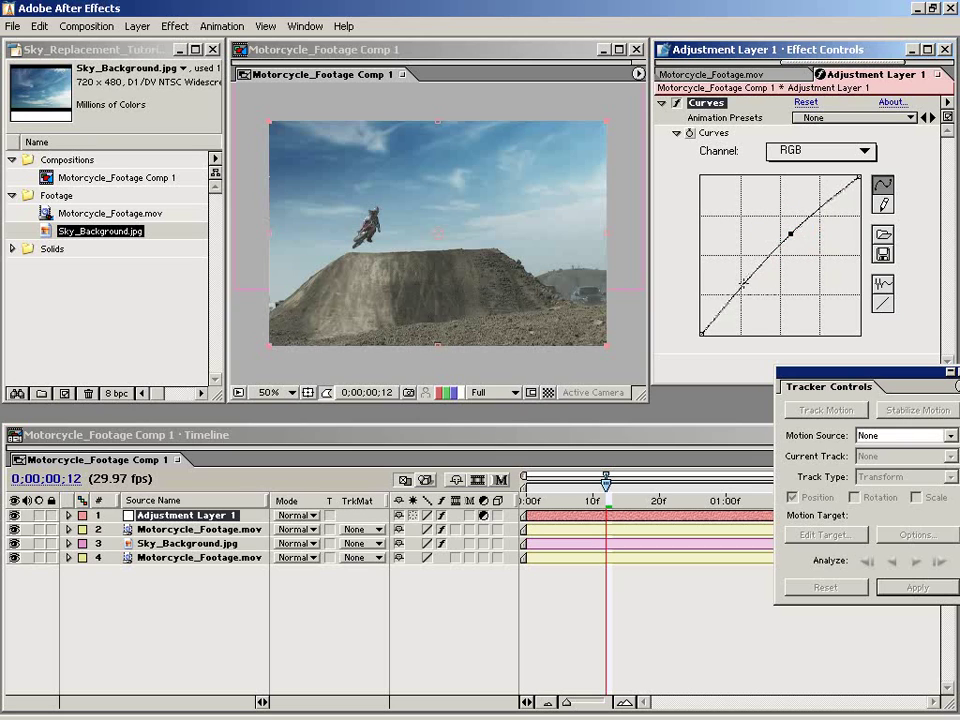
drag(745, 286, 745, 293)
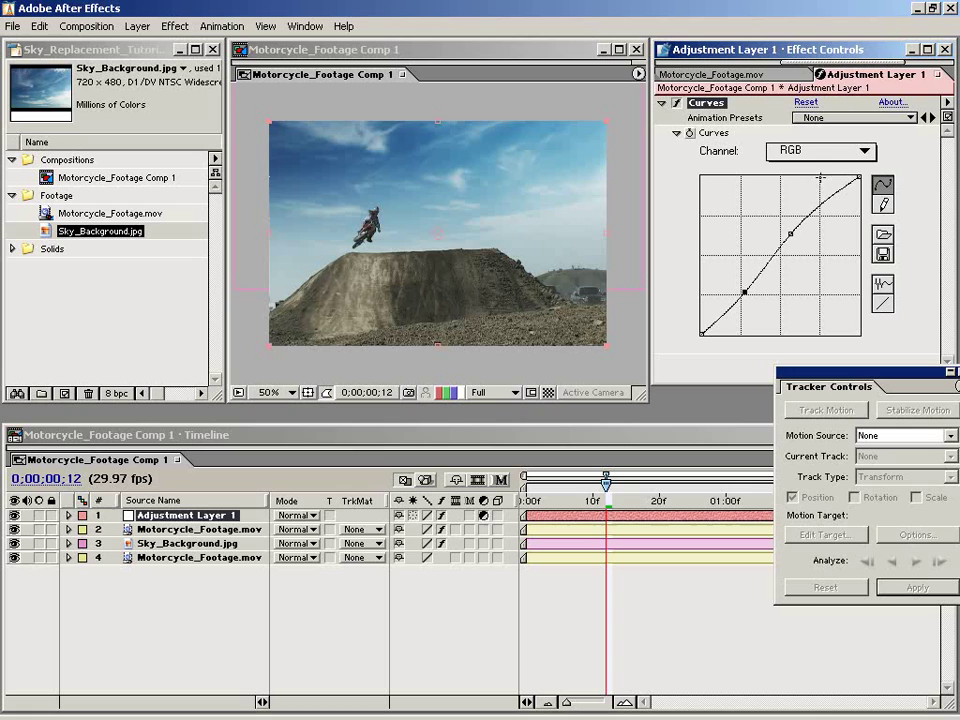
Step: Raise the Red channel curve and lower the Blue channel curve for a warmer tint
click(793, 152)
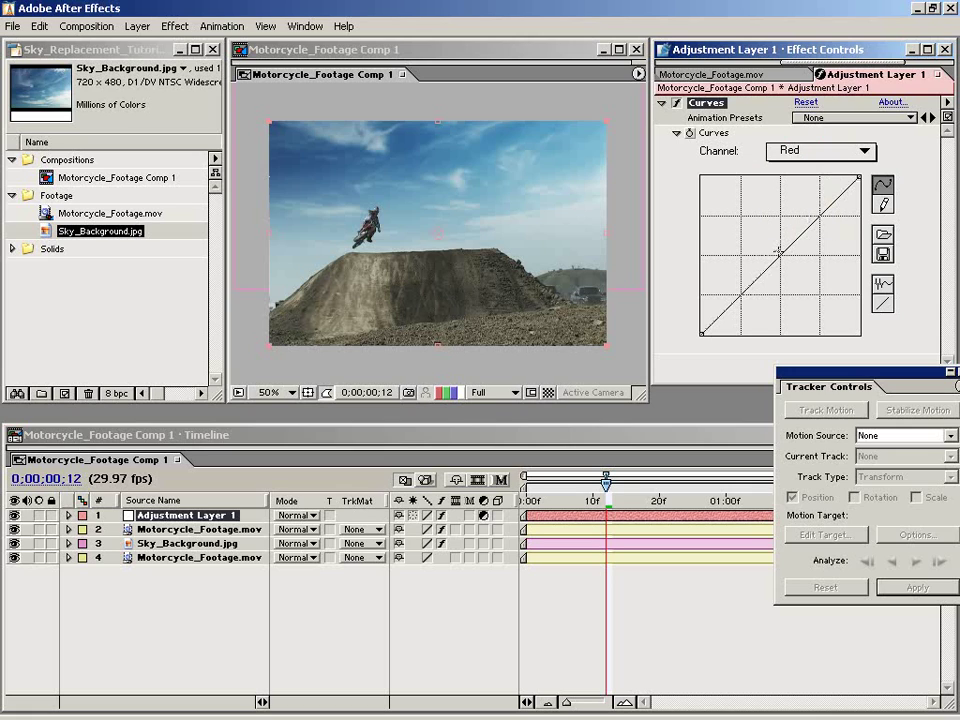
drag(780, 255, 777, 249)
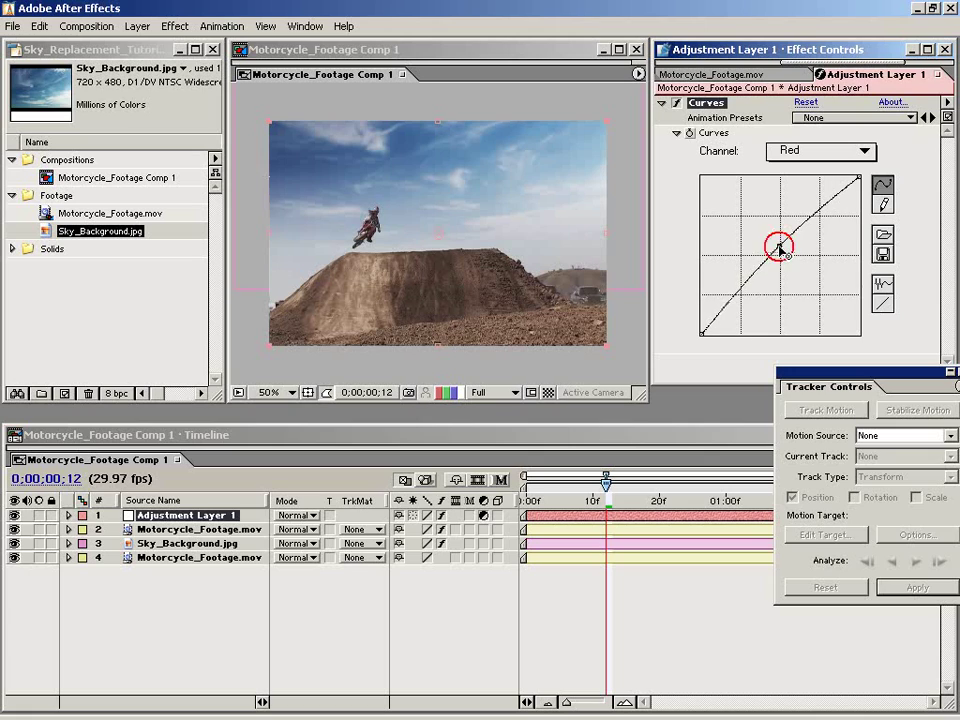
click(790, 151)
click(792, 185)
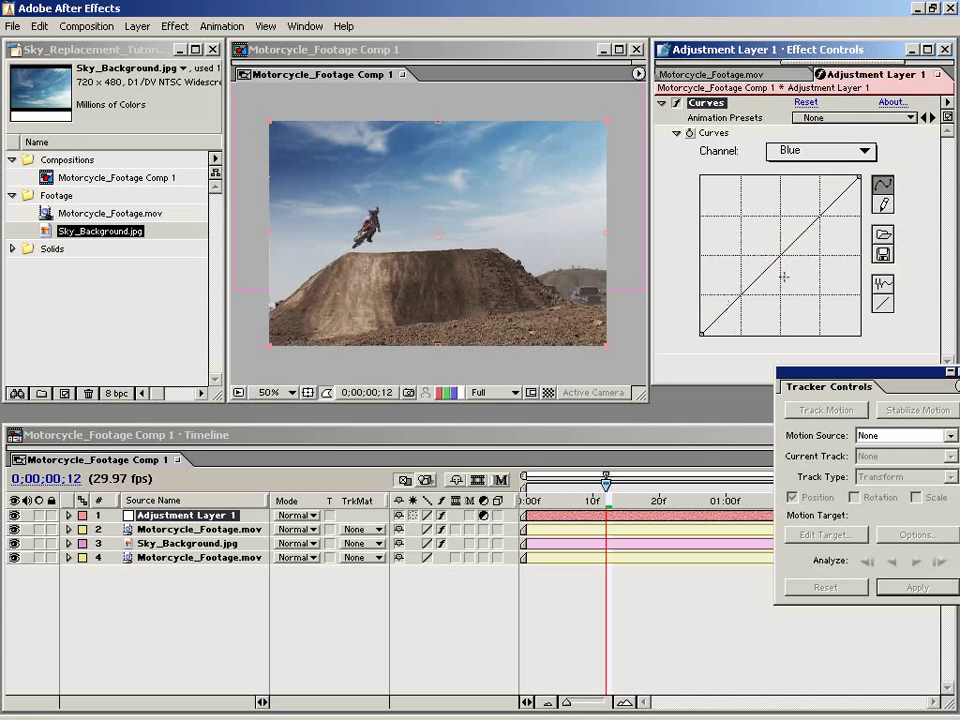
mouse_move(781, 256)
mouse_down()
mouse_move(791, 264)
mouse_move(786, 258)
mouse_up()
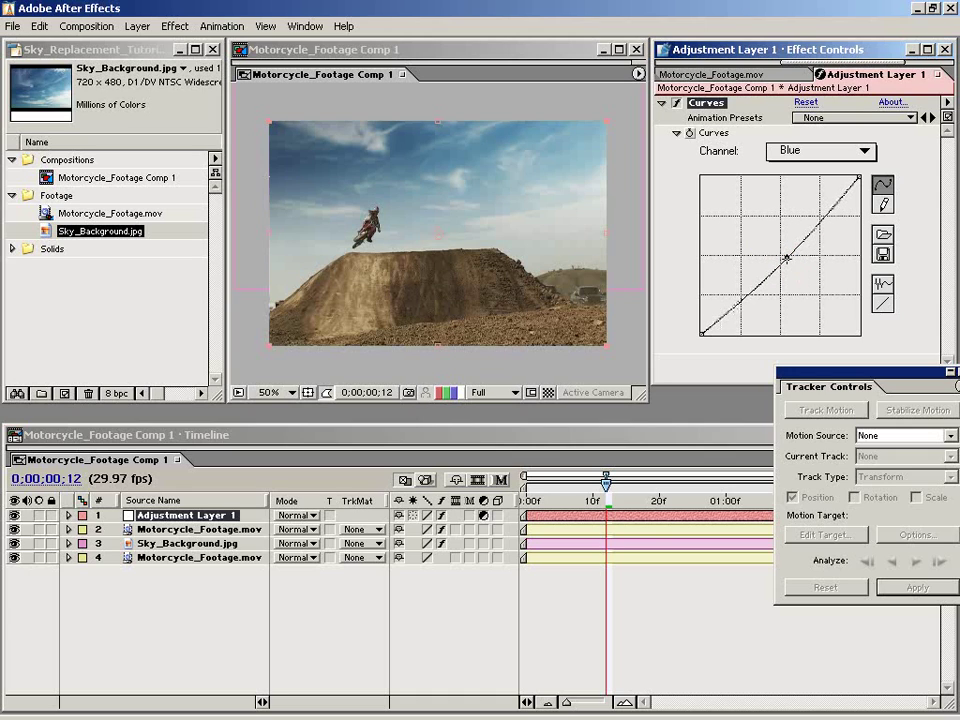
mouse_move(610, 505)
mouse_down()
mouse_move(705, 505)
mouse_move(557, 505)
mouse_up()
Step: Show Time Controls again and RAM Preview the warm-graded jump, then stop playback
click(305, 26)
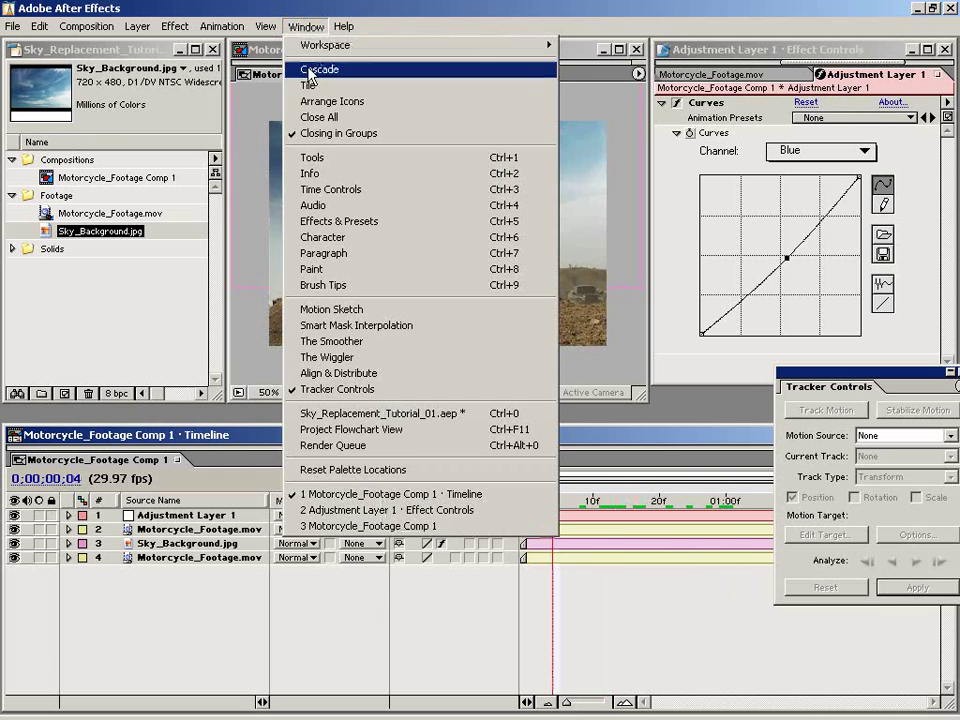
click(320, 199)
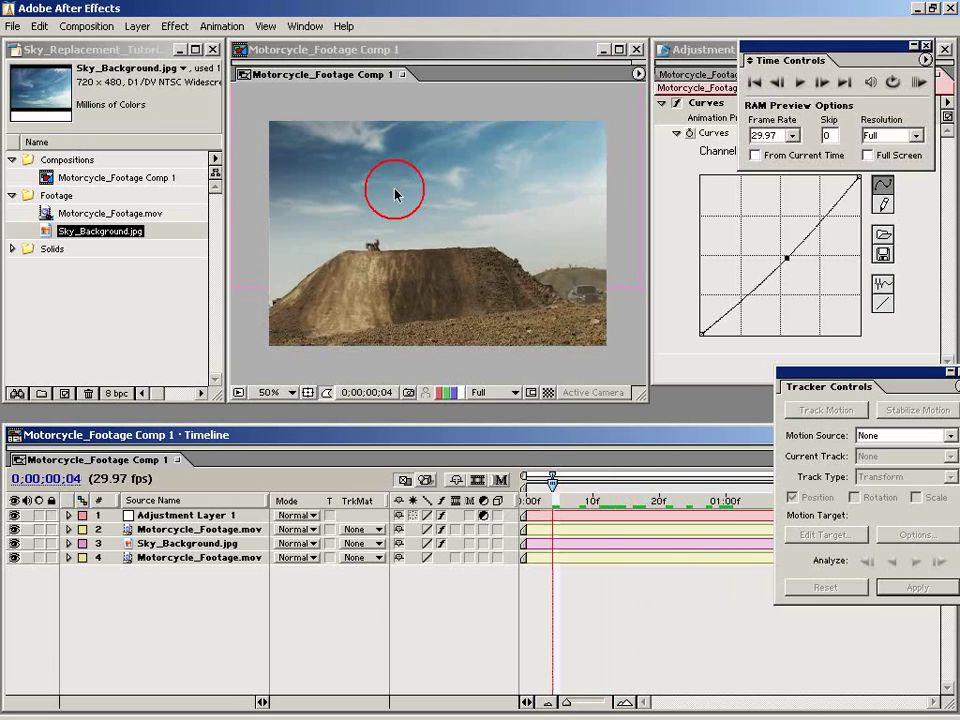
click(917, 82)
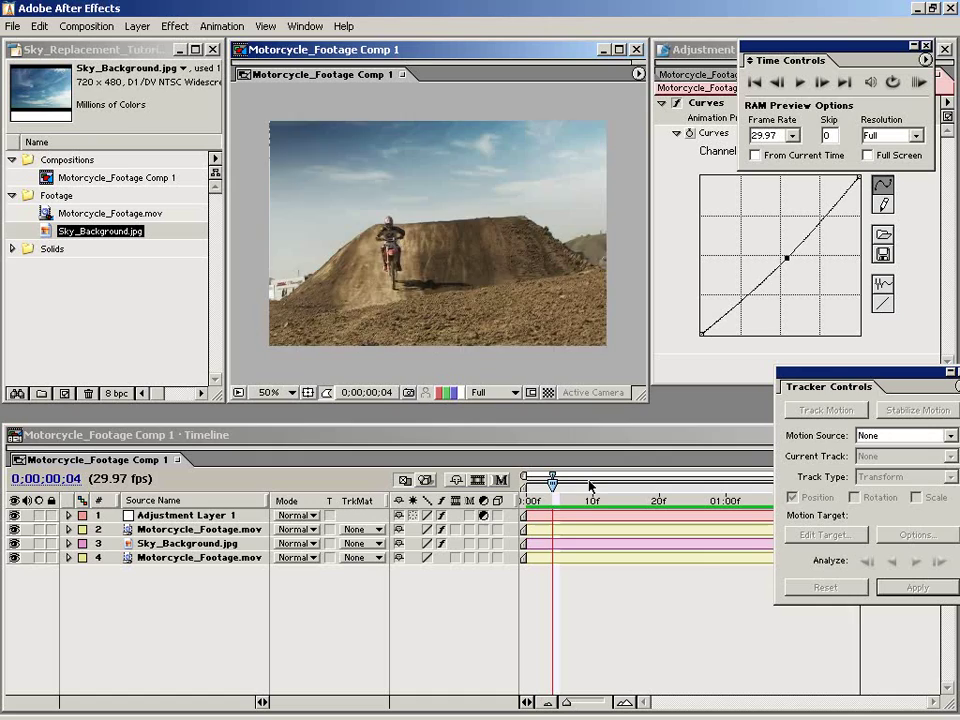
click(695, 500)
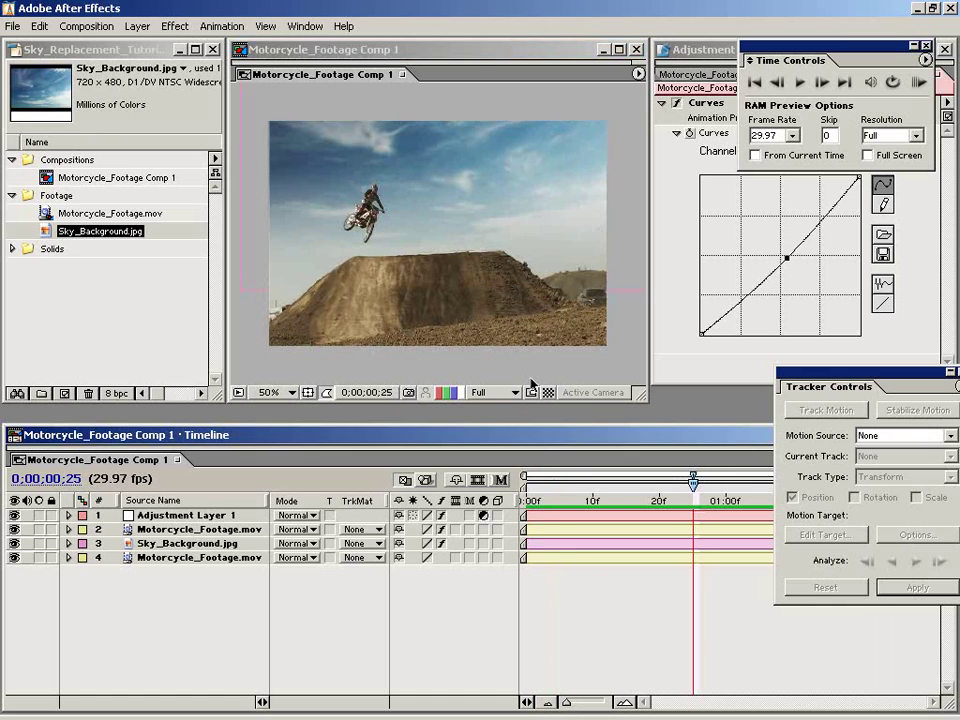